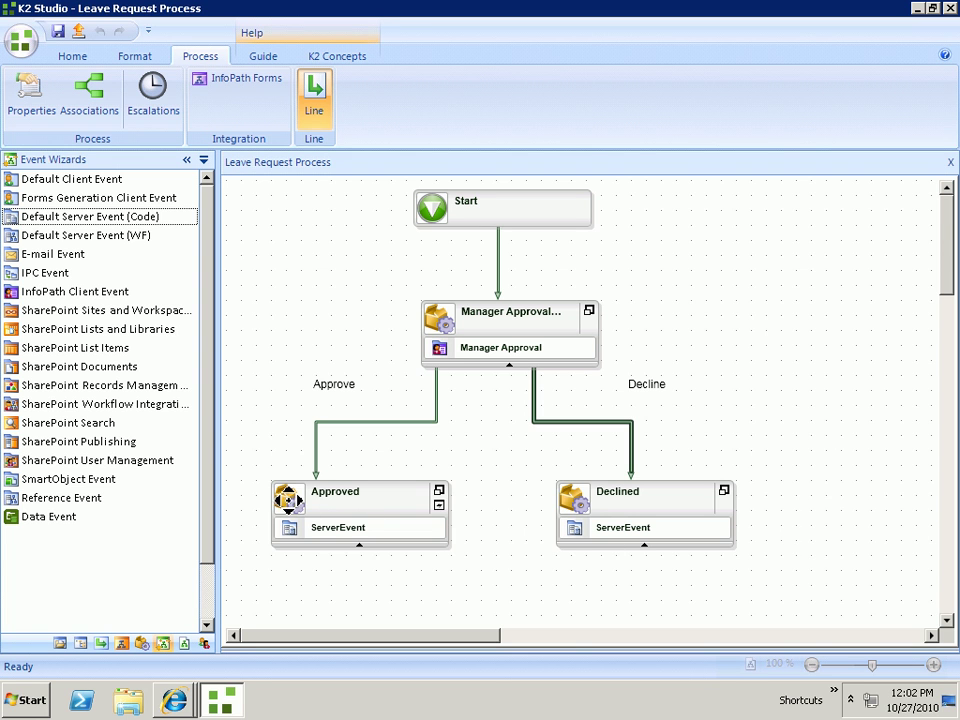
Move Approved, Declined and Manager Approval lower, reposition the Approve/Decline labels, and add a SharePoint Documents event.
{"action": "left_click_drag", "start_coordinate": [281, 497], "coordinate": [288, 545]}
{"action": "left_click_drag", "start_coordinate": [574, 486], "coordinate": [574, 528]}
{"action": "left_click_drag", "start_coordinate": [439, 319], "coordinate": [443, 388]}
{"action": "left_click_drag", "start_coordinate": [339, 392], "coordinate": [363, 440]}
{"action": "left_click_drag", "start_coordinate": [645, 390], "coordinate": [618, 450]}
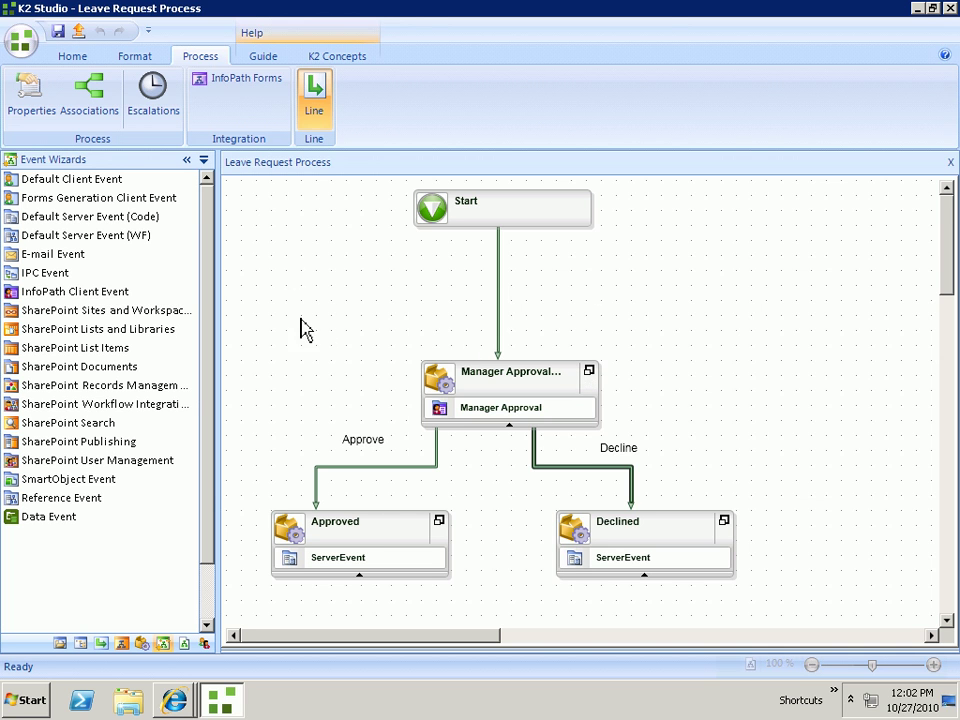
{"action": "left_click_drag", "start_coordinate": [133, 384], "coordinate": [407, 302]}
Name the event 'Upload Form' and set it to upload documents from a K2 field.
{"action": "key", "text": "Return"}
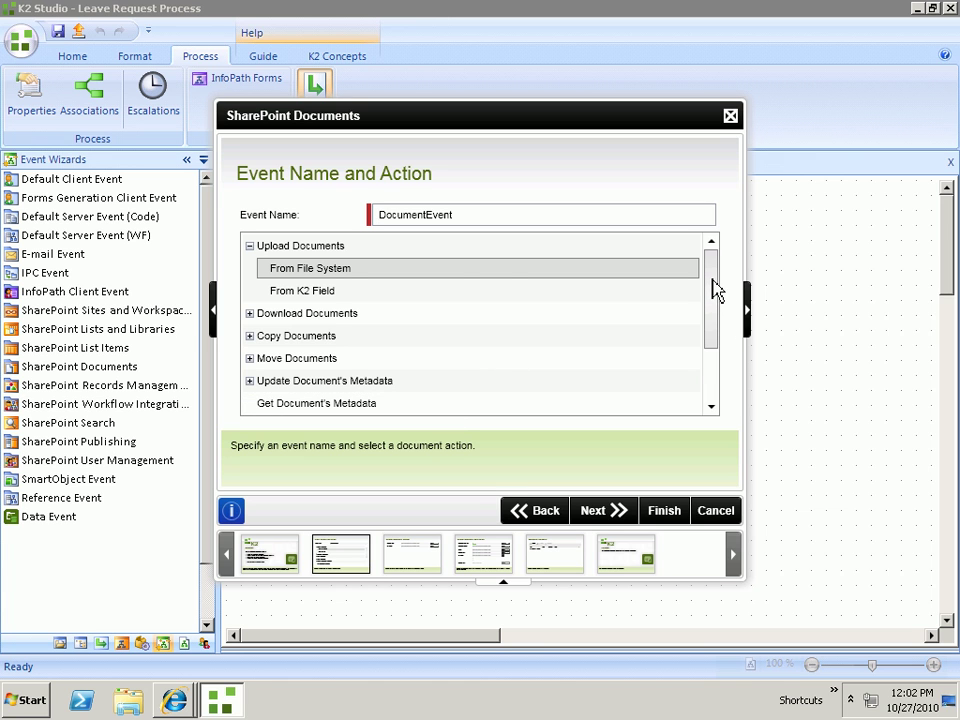
{"action": "left_click", "coordinate": [320, 300]}
{"action": "double_click", "coordinate": [463, 221]}
{"action": "type", "text": "Upload Form"}
{"action": "left_click", "coordinate": [612, 522]}
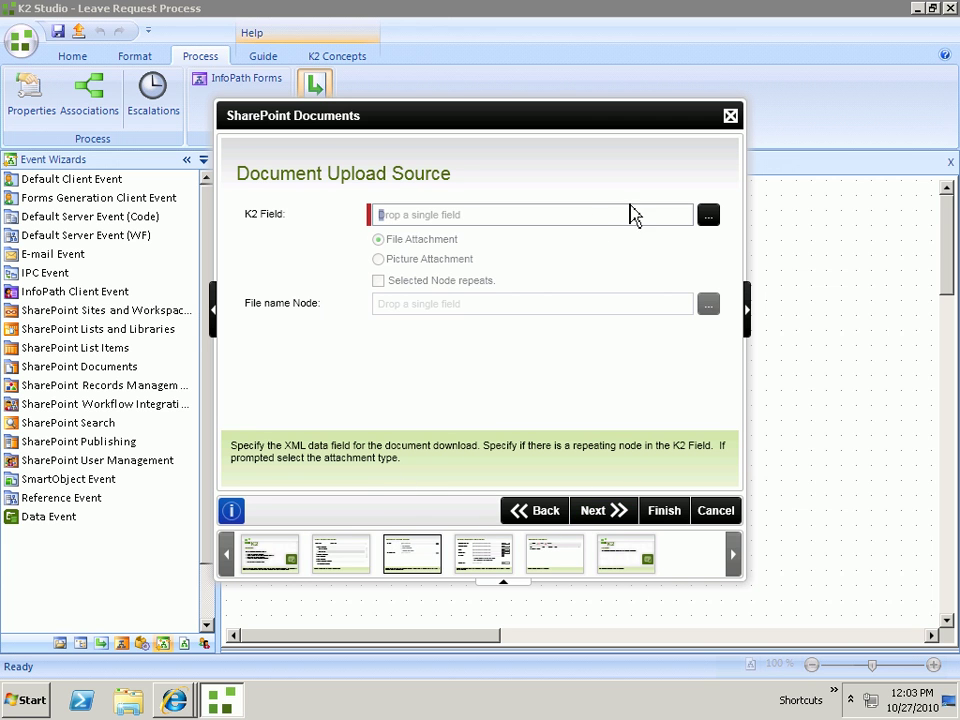
Choose the Leave Request Process XML field LeaveRequestForm as the upload source.
{"action": "left_click", "coordinate": [709, 221]}
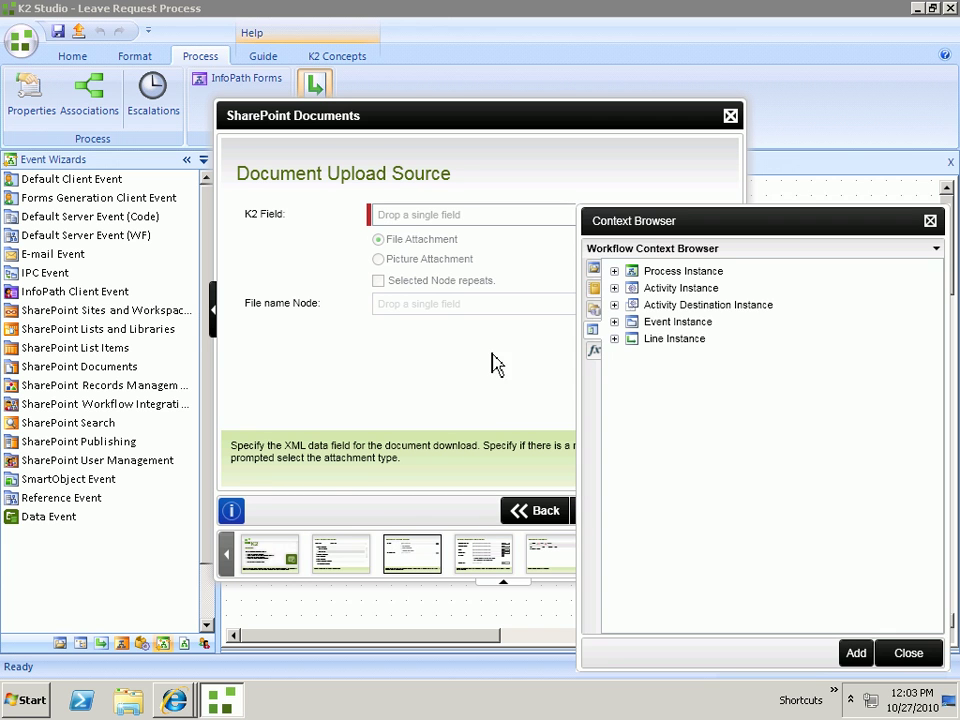
{"action": "left_click", "coordinate": [594, 308]}
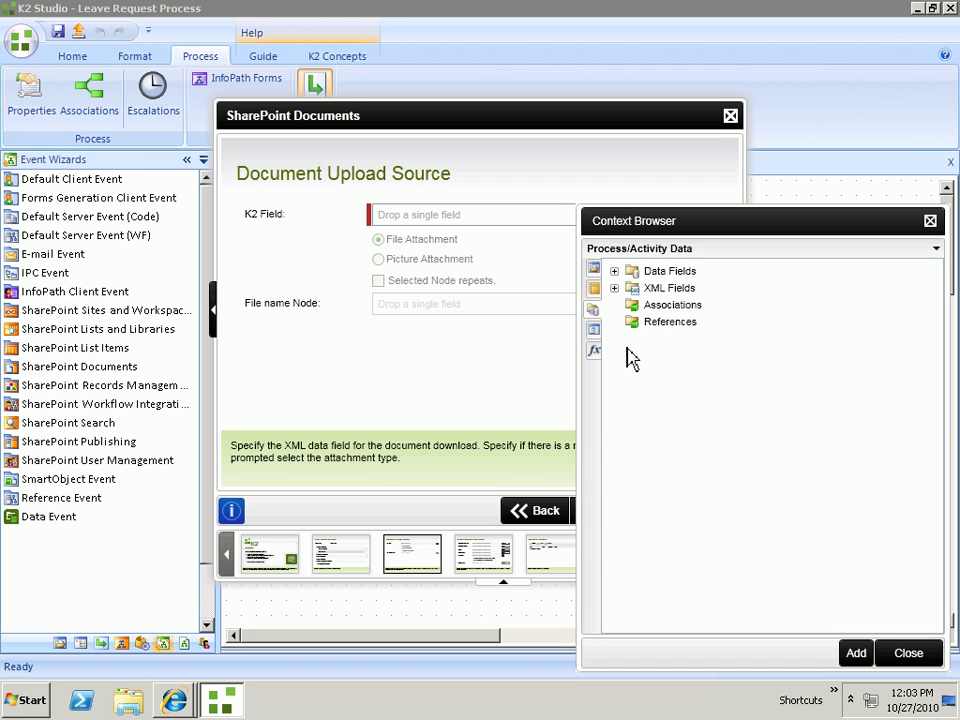
{"action": "left_click", "coordinate": [614, 288]}
{"action": "left_click", "coordinate": [632, 321]}
{"action": "left_click", "coordinate": [700, 339]}
{"action": "left_click", "coordinate": [855, 653]}
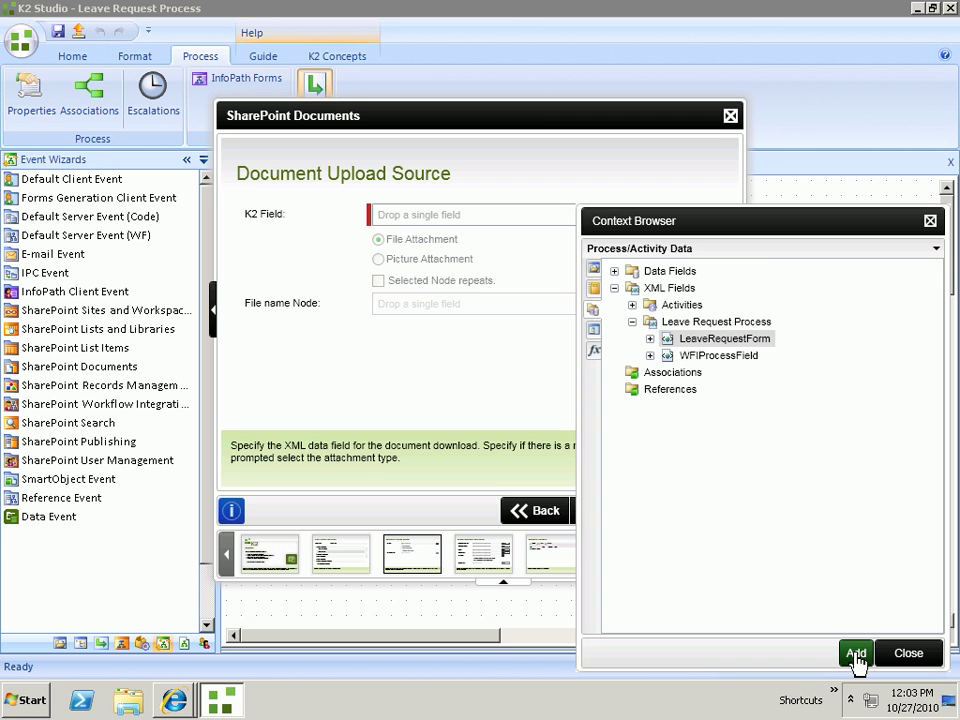
{"action": "left_click", "coordinate": [591, 512]}
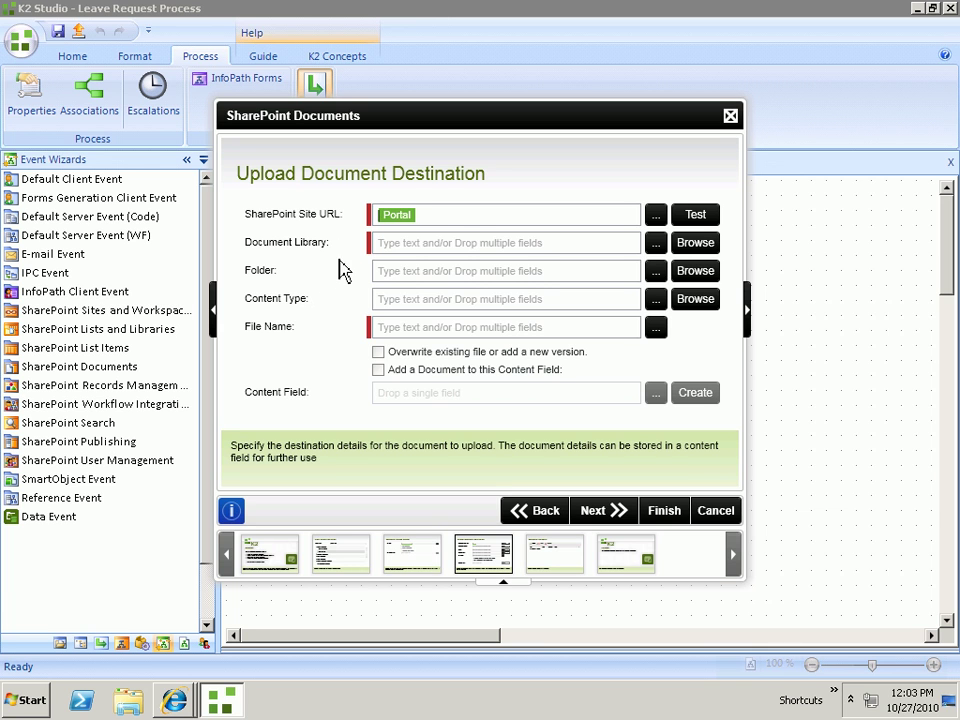
Select the Leave Request Form document library as the upload destination.
{"action": "left_click", "coordinate": [680, 245]}
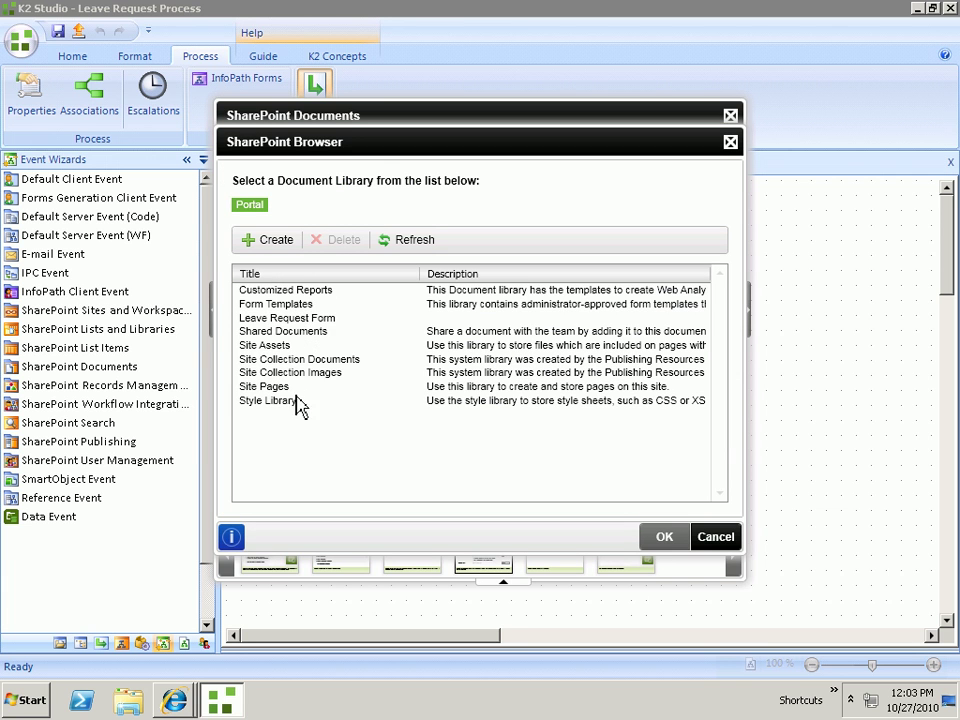
{"action": "left_click", "coordinate": [305, 318]}
{"action": "left_click", "coordinate": [666, 545]}
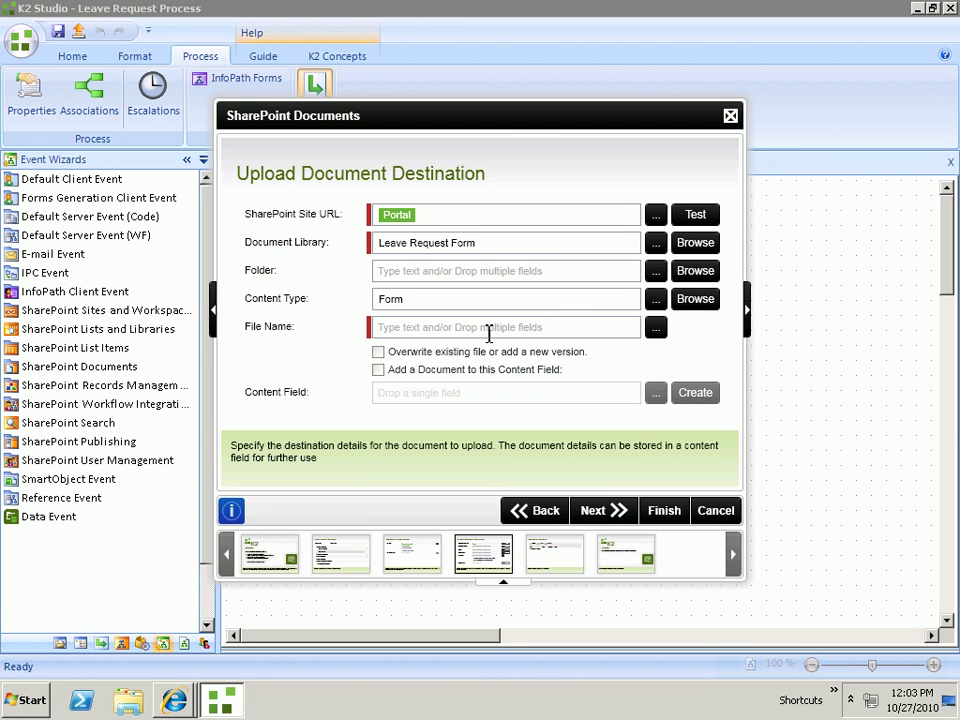
Set the file name to LeaveRequest plus the Process Instance ID and .xml.
{"action": "type", "text": "LeaveRequest"}
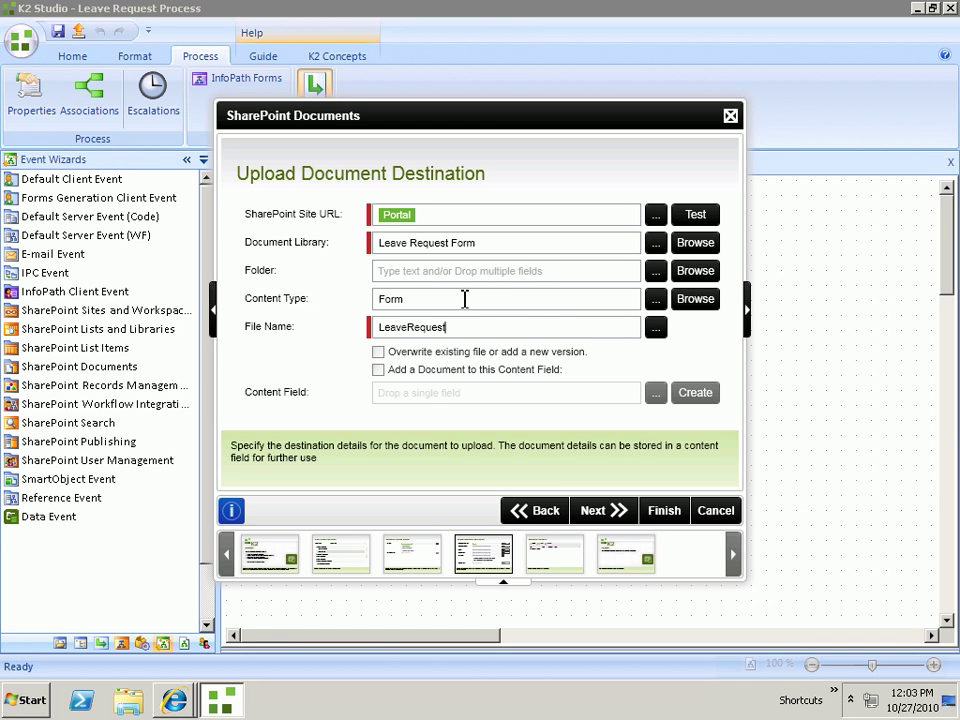
{"action": "left_click", "coordinate": [656, 328]}
{"action": "left_click", "coordinate": [594, 326]}
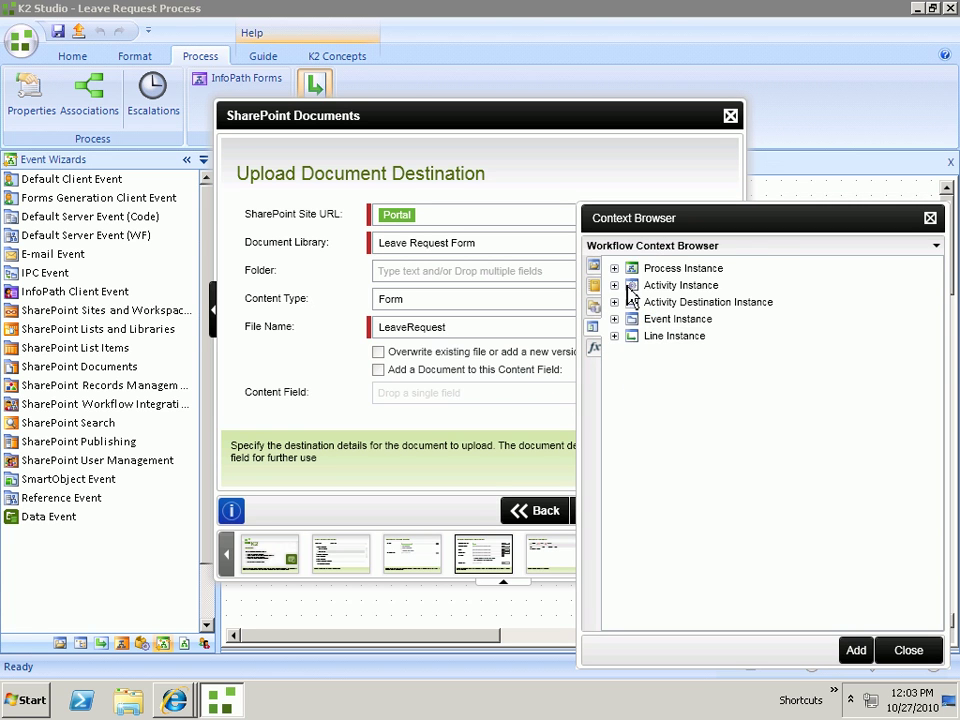
{"action": "left_click", "coordinate": [615, 269]}
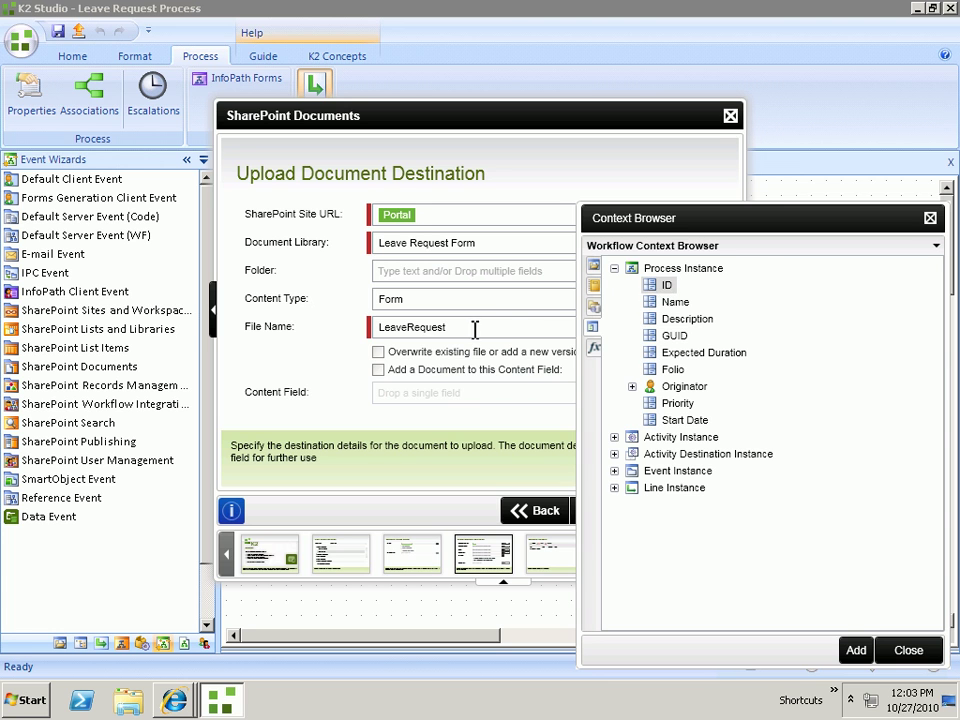
{"action": "left_click", "coordinate": [856, 650]}
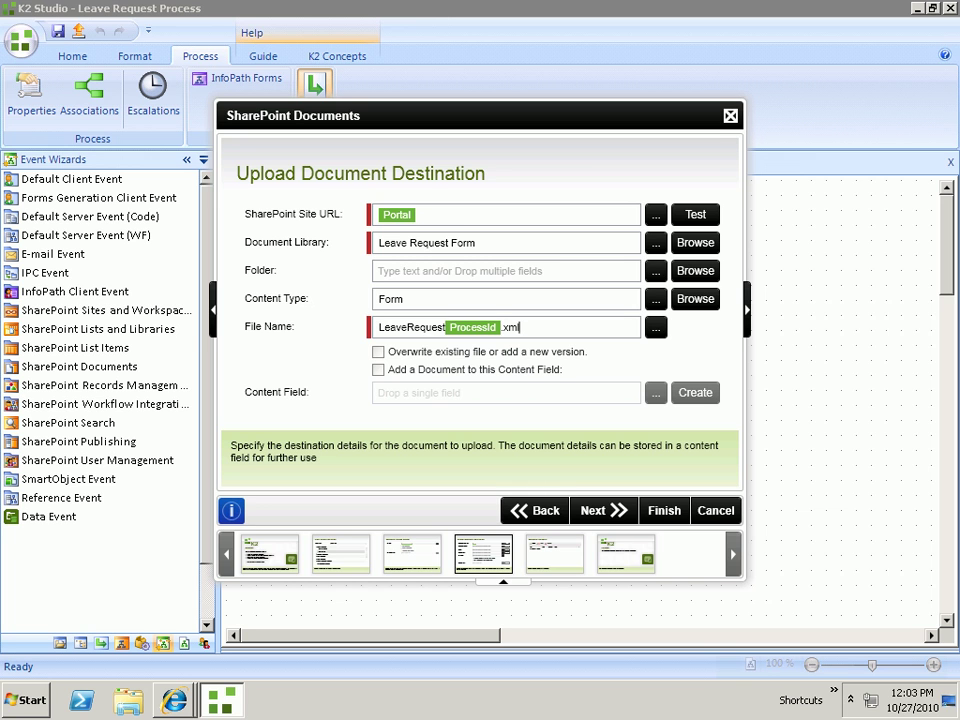
Finish the SharePoint Documents wizard, skipping the metadata page.
{"action": "left_click", "coordinate": [605, 513]}
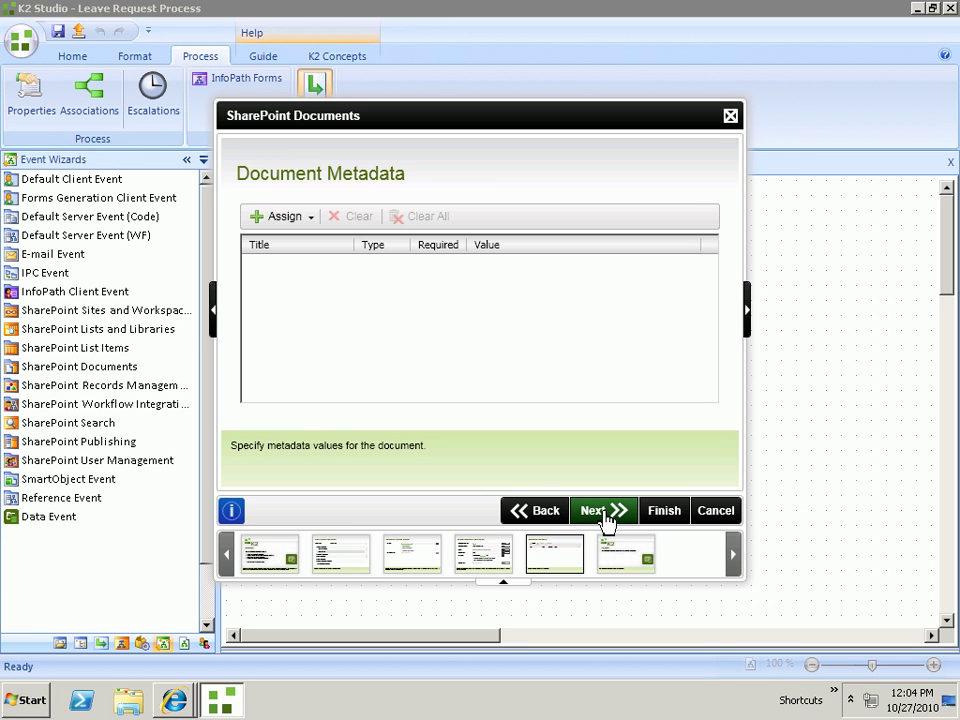
{"action": "left_click", "coordinate": [580, 505]}
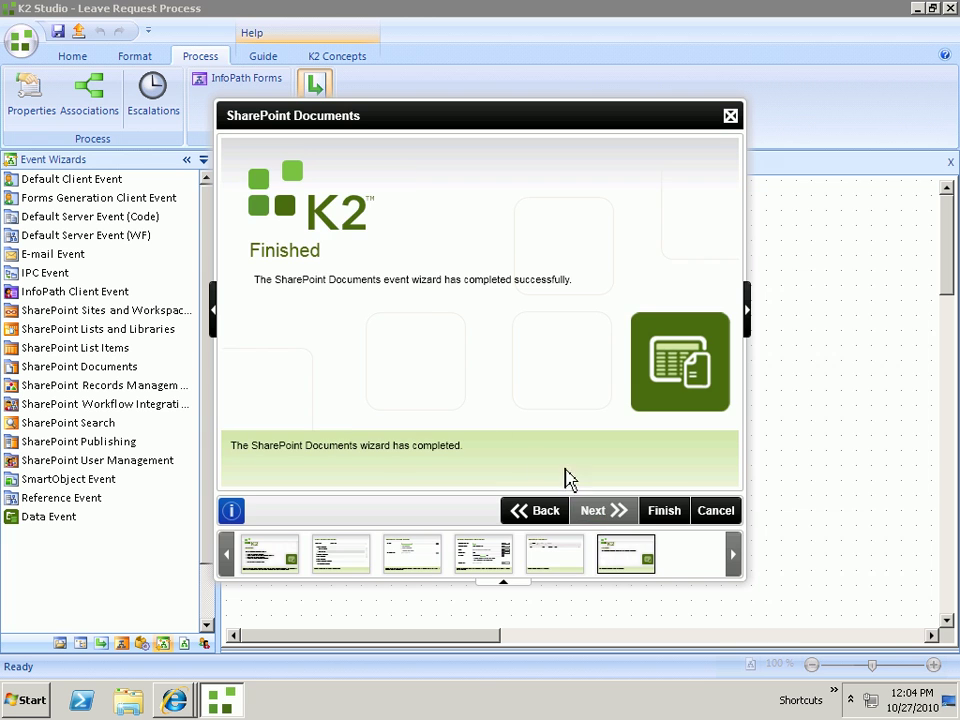
{"action": "left_click", "coordinate": [666, 513]}
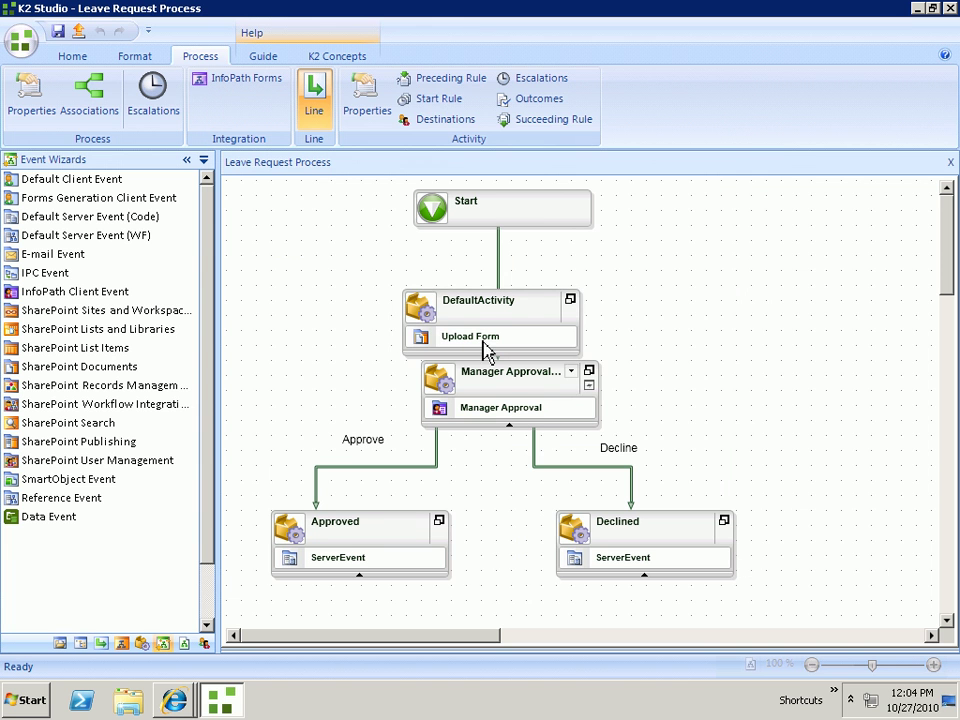
Reposition DefaultActivity and connect Start to it, then link it to Manager Approval.
{"action": "left_click_drag", "start_coordinate": [422, 304], "coordinate": [304, 284]}
{"action": "left_click_drag", "start_coordinate": [499, 358], "coordinate": [444, 282]}
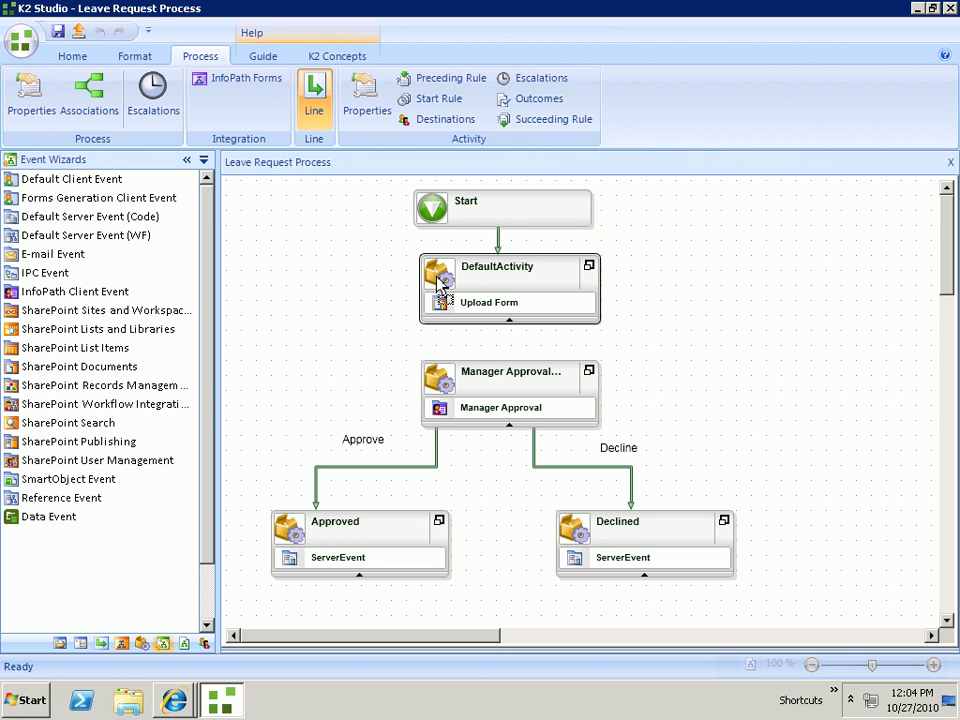
{"action": "left_click_drag", "start_coordinate": [508, 256], "coordinate": [495, 398]}
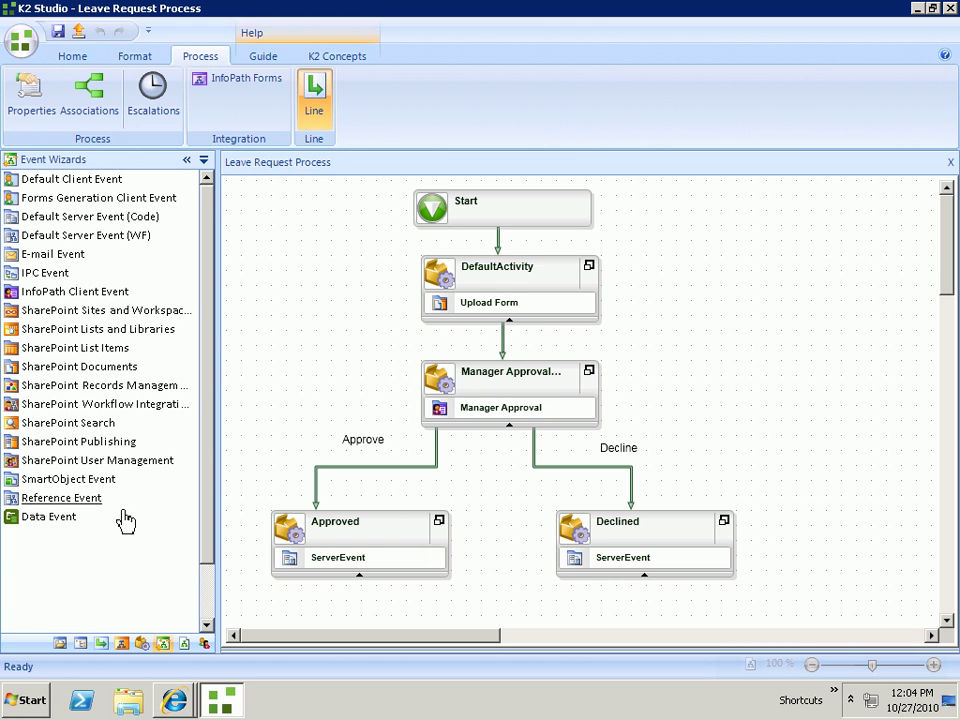
{"action": "left_click_drag", "start_coordinate": [52, 520], "coordinate": [686, 326]}
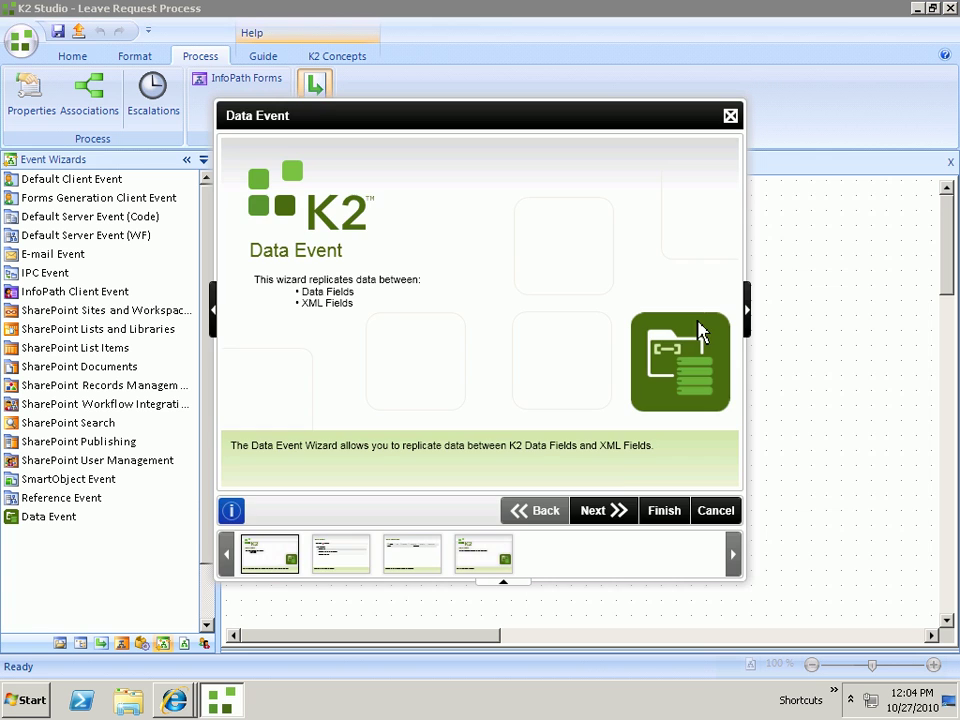
Begin a Transfer Data mapping in the Data Event wizard.
{"action": "left_click", "coordinate": [603, 518]}
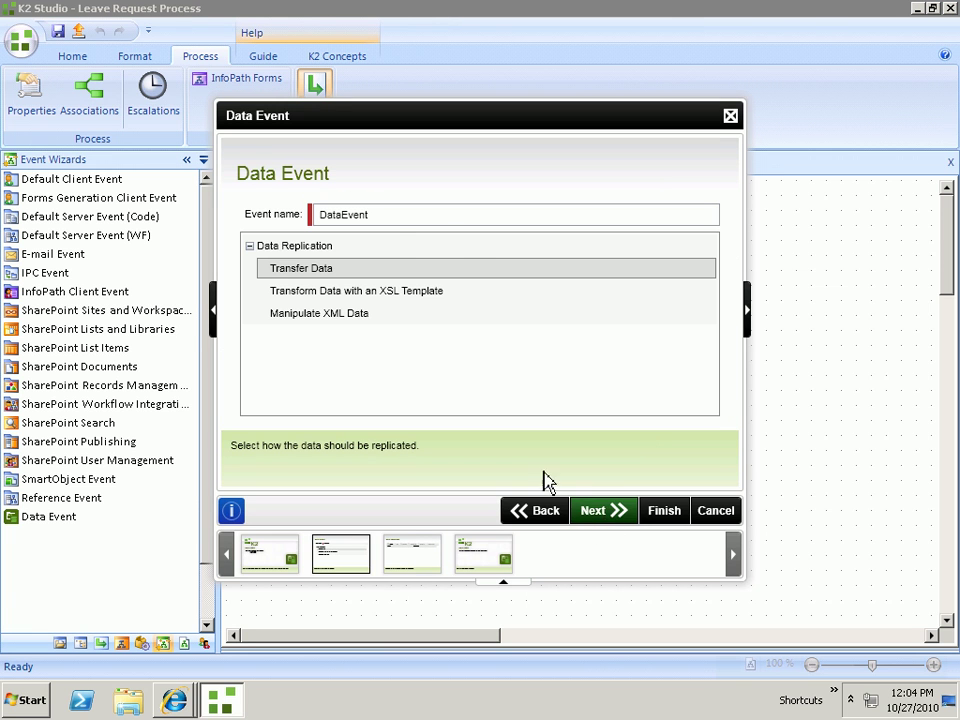
{"action": "left_click", "coordinate": [590, 515]}
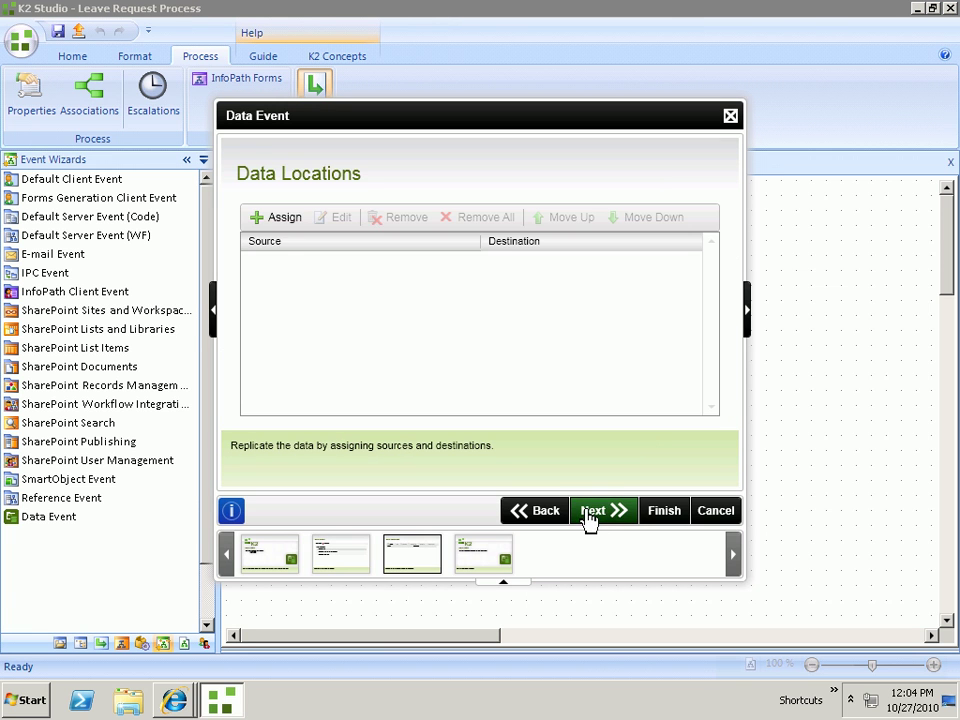
{"action": "left_click", "coordinate": [272, 220]}
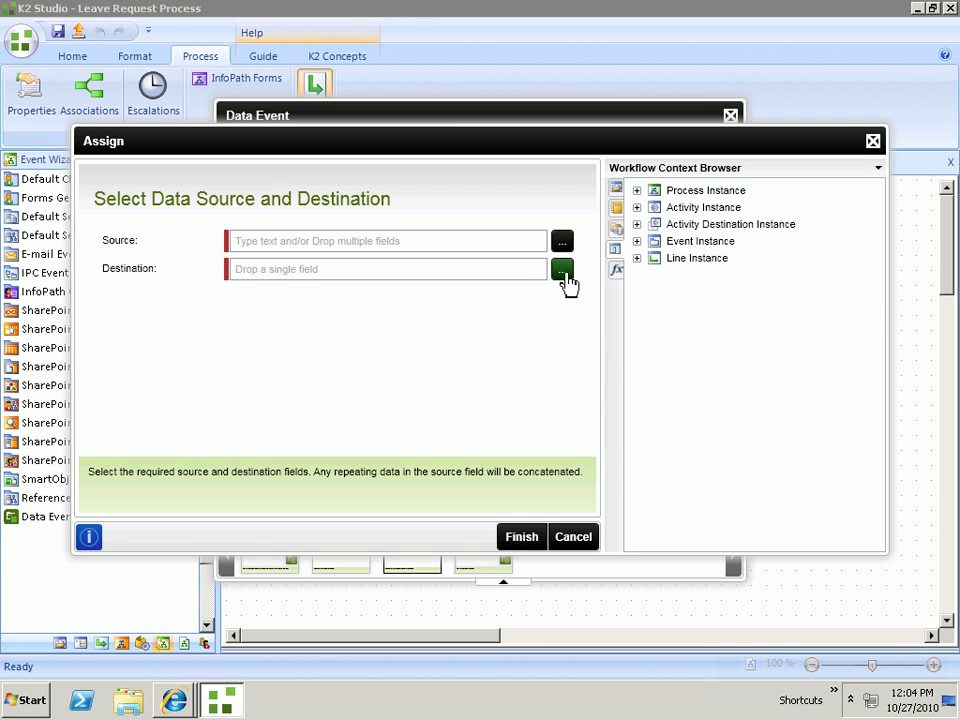
Assign the value ReadOnly to LeaveRequestForm > myFields > _K2 > DocumentView and finish.
{"action": "left_click", "coordinate": [562, 270]}
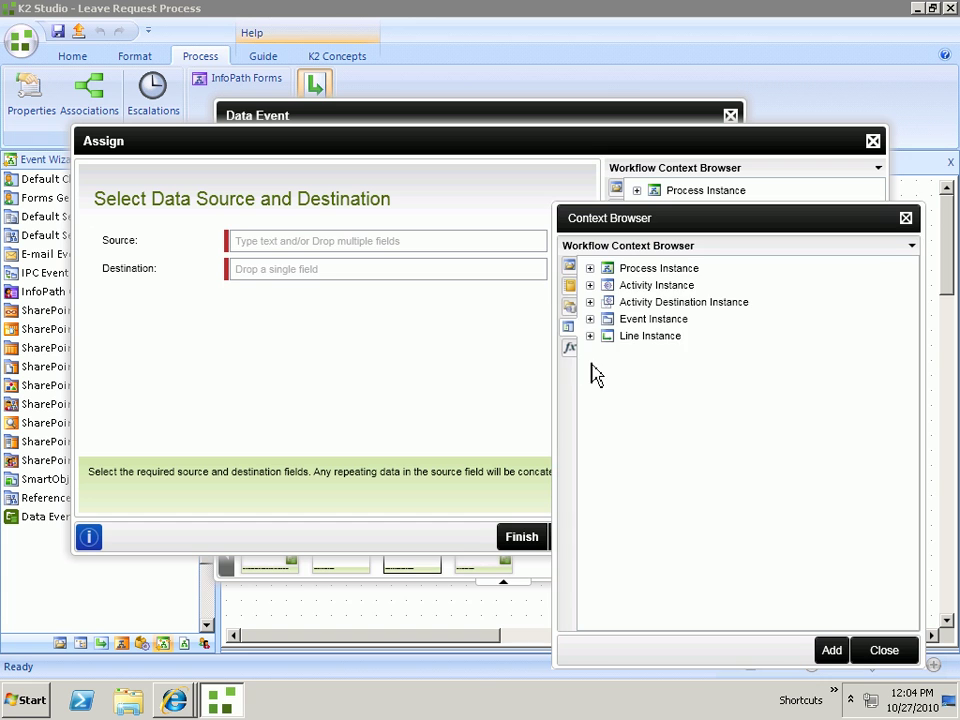
{"action": "left_click", "coordinate": [572, 305]}
{"action": "left_click", "coordinate": [590, 285]}
{"action": "left_click", "coordinate": [608, 318]}
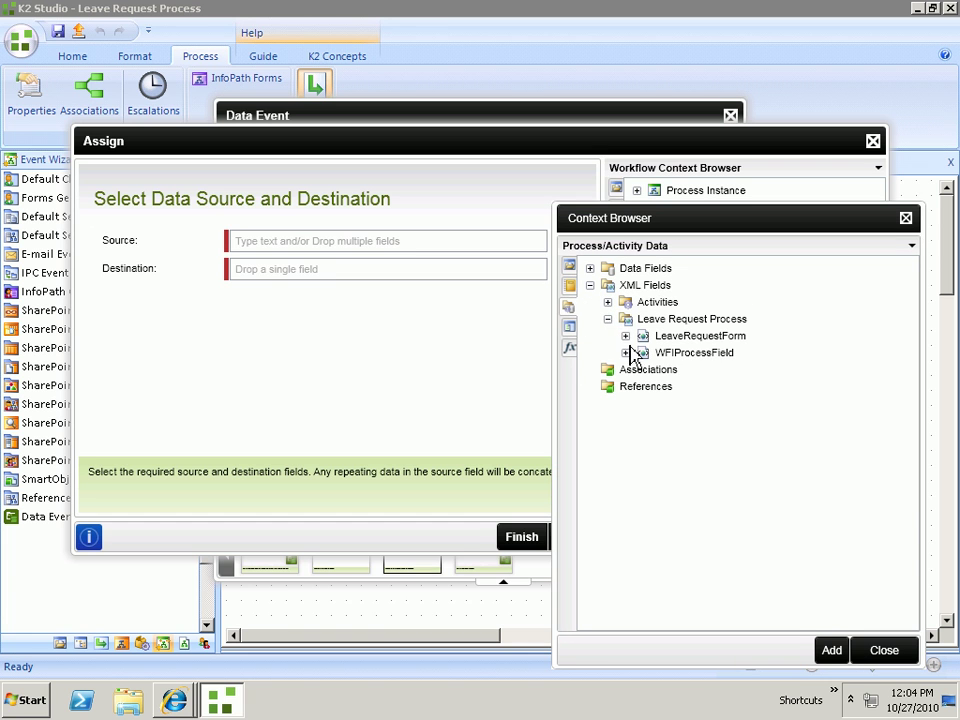
{"action": "left_click", "coordinate": [625, 336]}
{"action": "left_click", "coordinate": [643, 352]}
{"action": "left_click", "coordinate": [661, 403]}
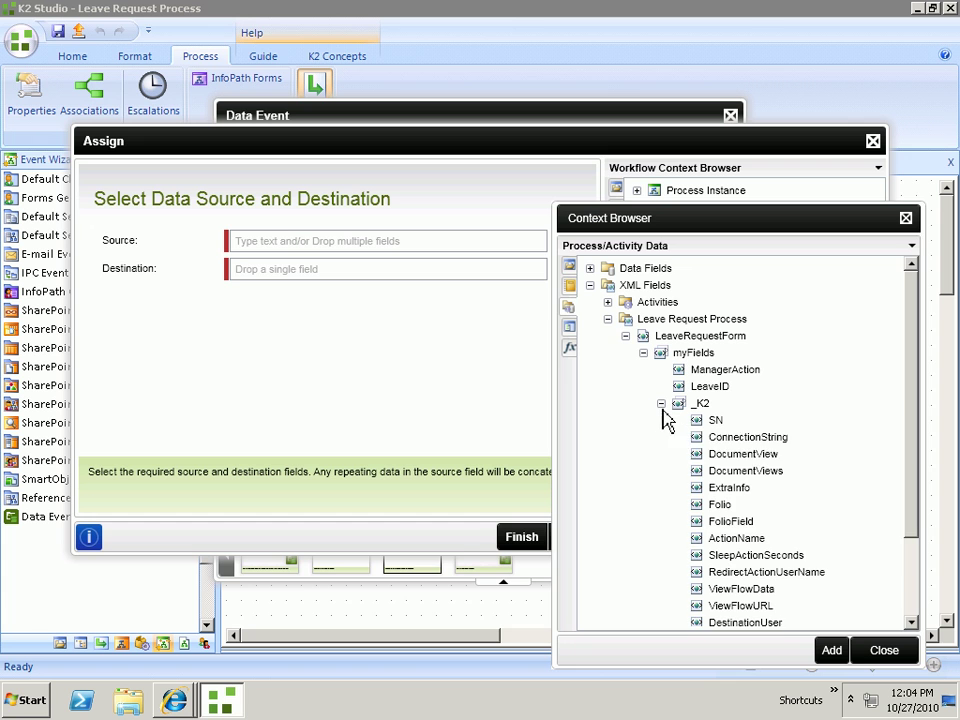
{"action": "left_click", "coordinate": [745, 455]}
{"action": "left_click", "coordinate": [834, 651]}
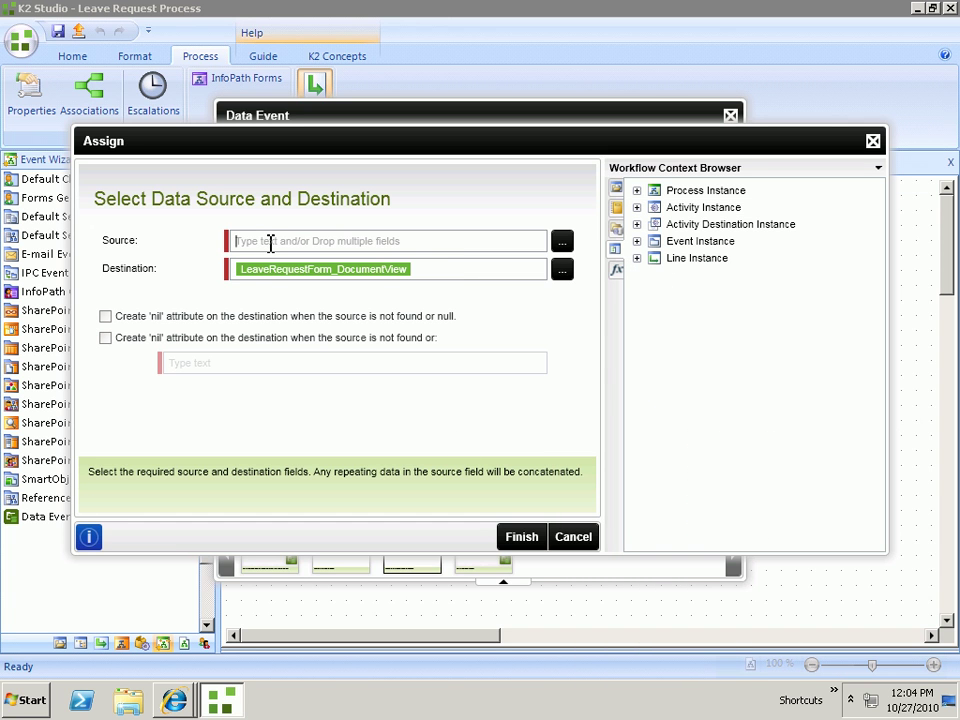
{"action": "type", "text": "ReadOnly"}
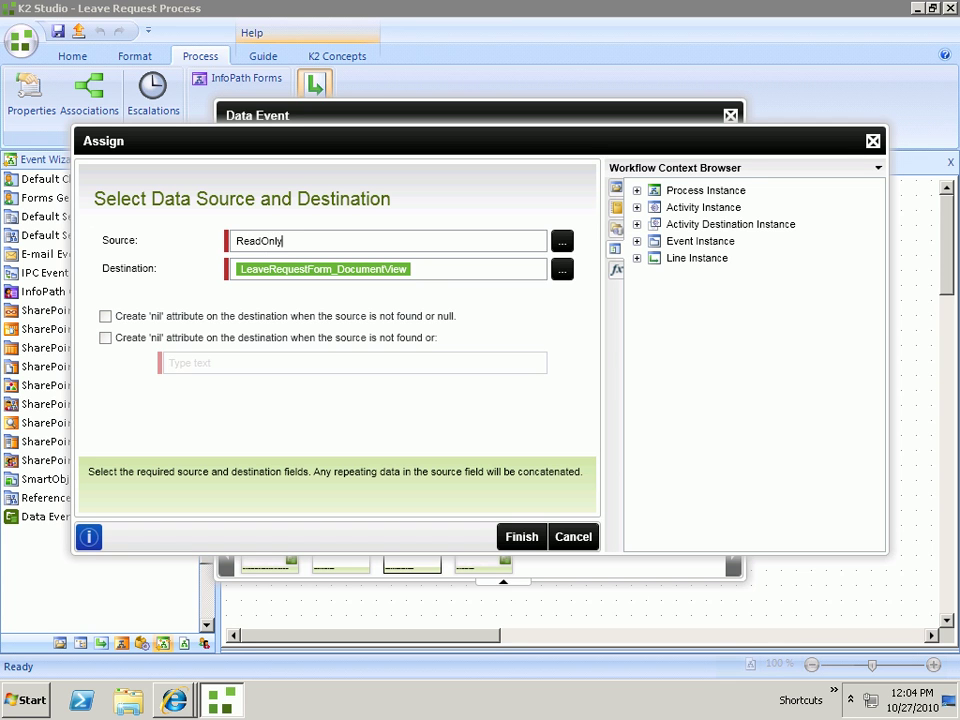
{"action": "left_click", "coordinate": [526, 540]}
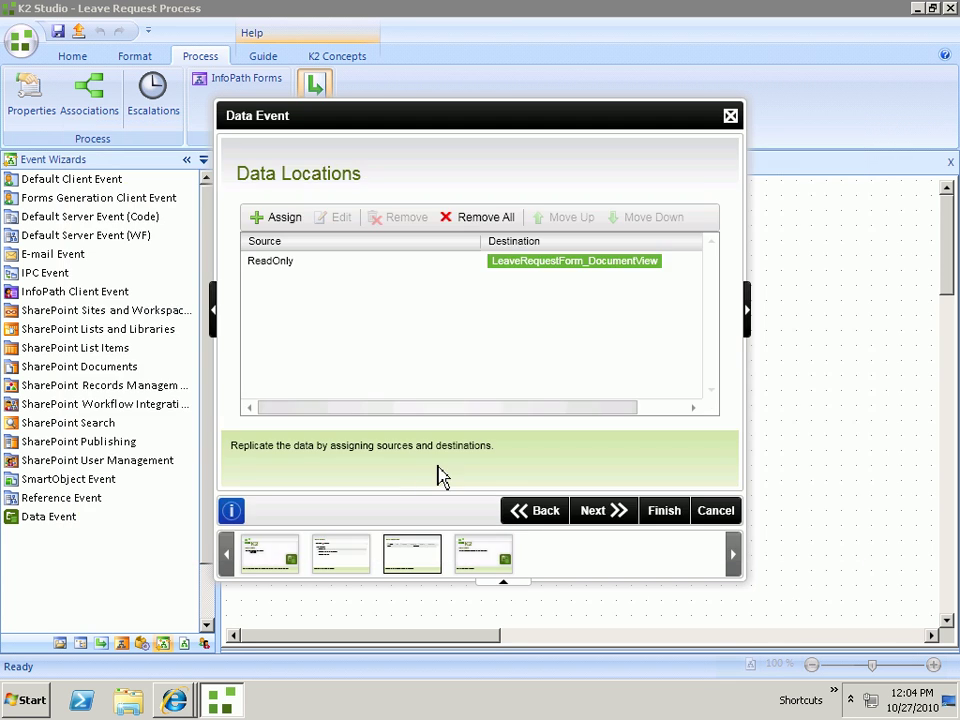
Rename the DataEvent in DefaultActivity to 'Switch Form View'.
{"action": "left_click", "coordinate": [664, 512]}
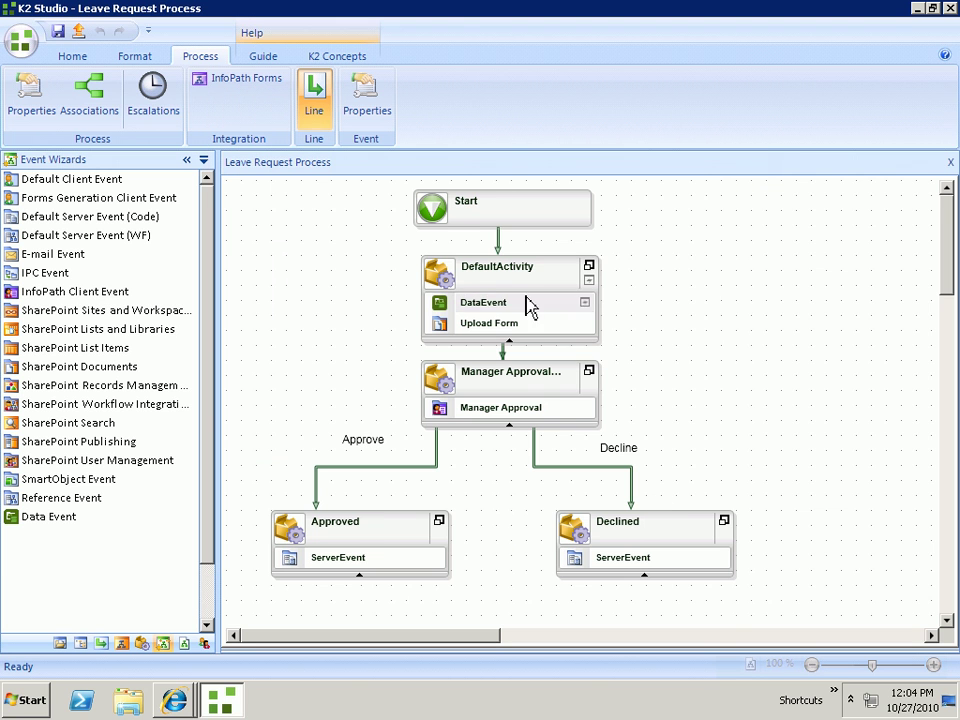
{"action": "left_click", "coordinate": [497, 313]}
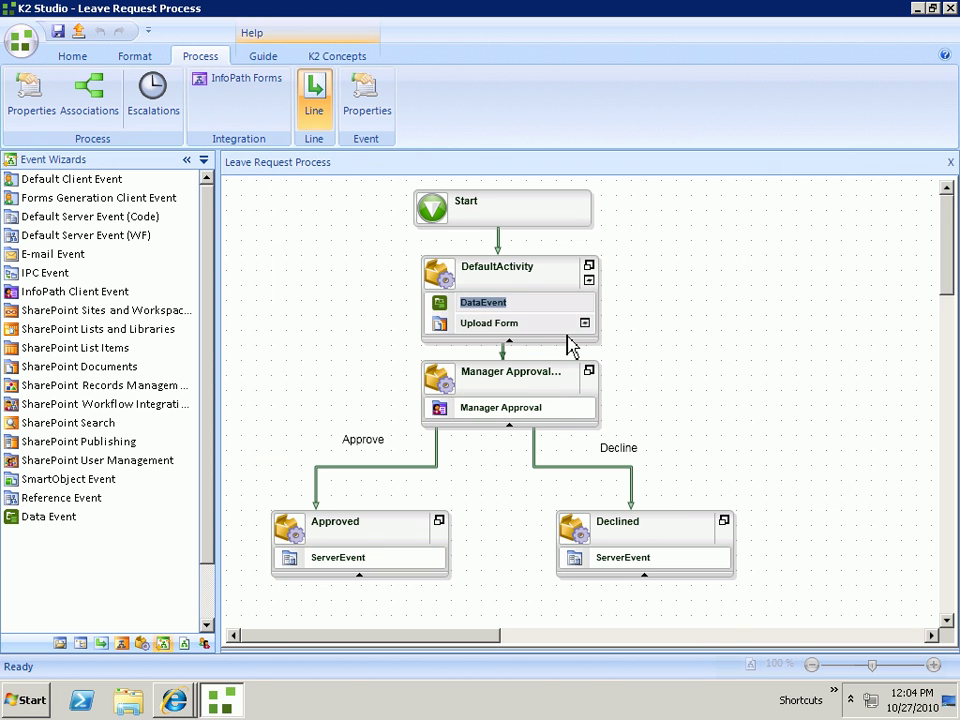
{"action": "type", "text": "Switch Form View"}
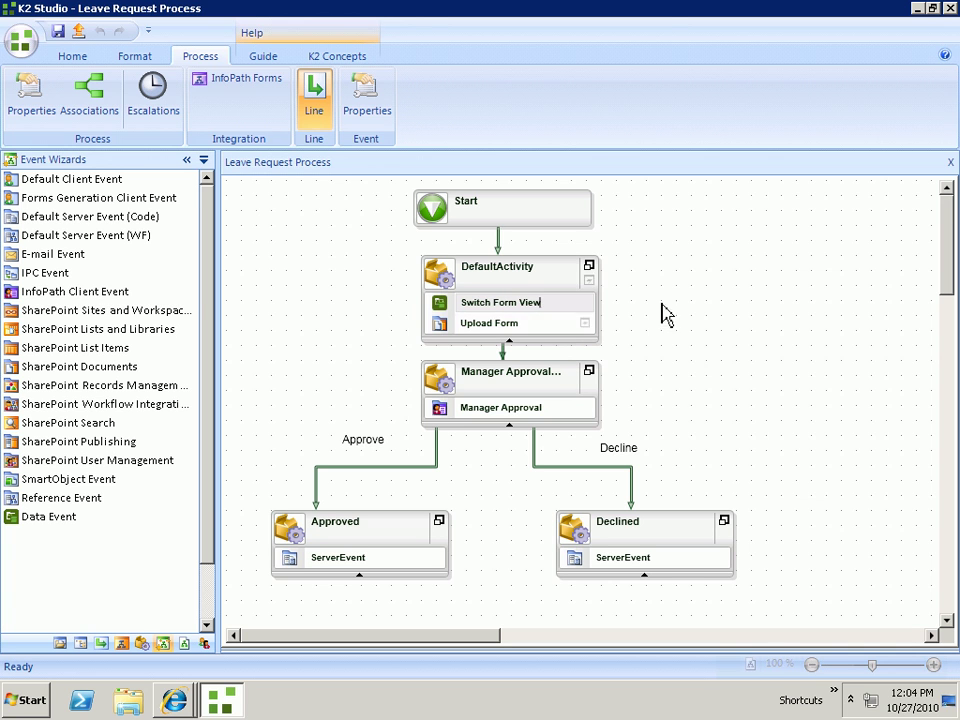
{"action": "left_click", "coordinate": [664, 311]}
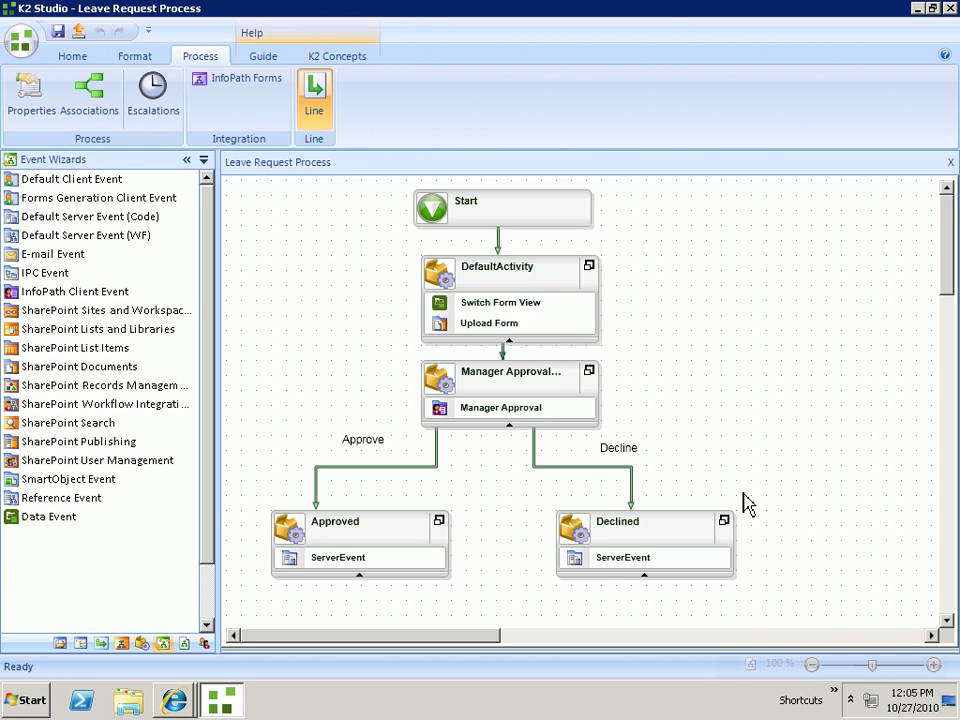
Save the process and run the Deploy Project Wizard for Leave Request Process.
{"action": "left_click", "coordinate": [56, 33]}
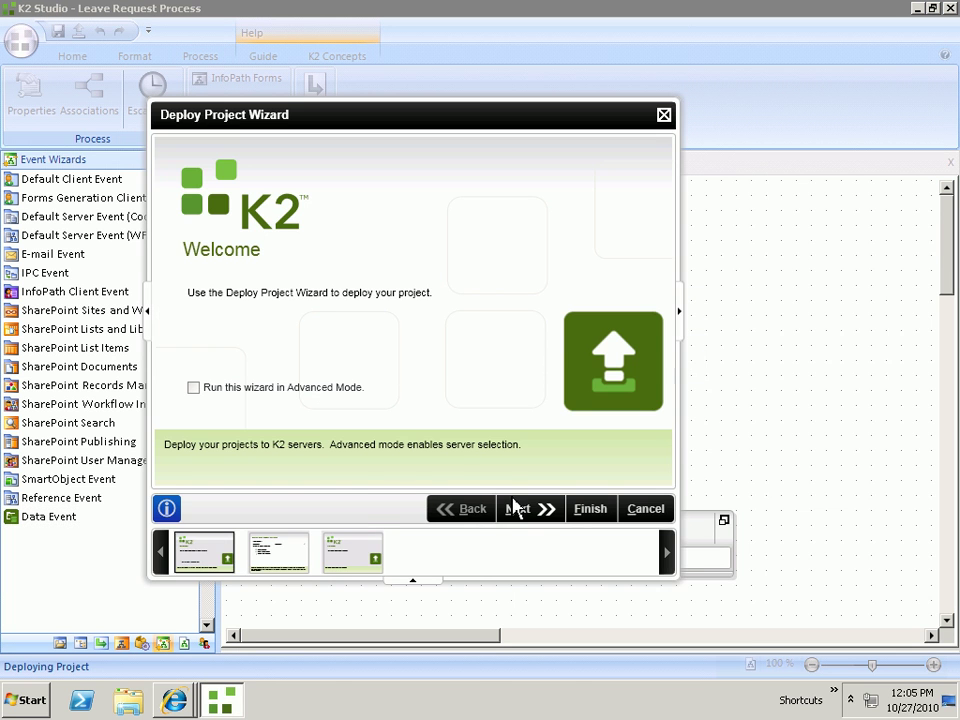
{"action": "left_click", "coordinate": [587, 508]}
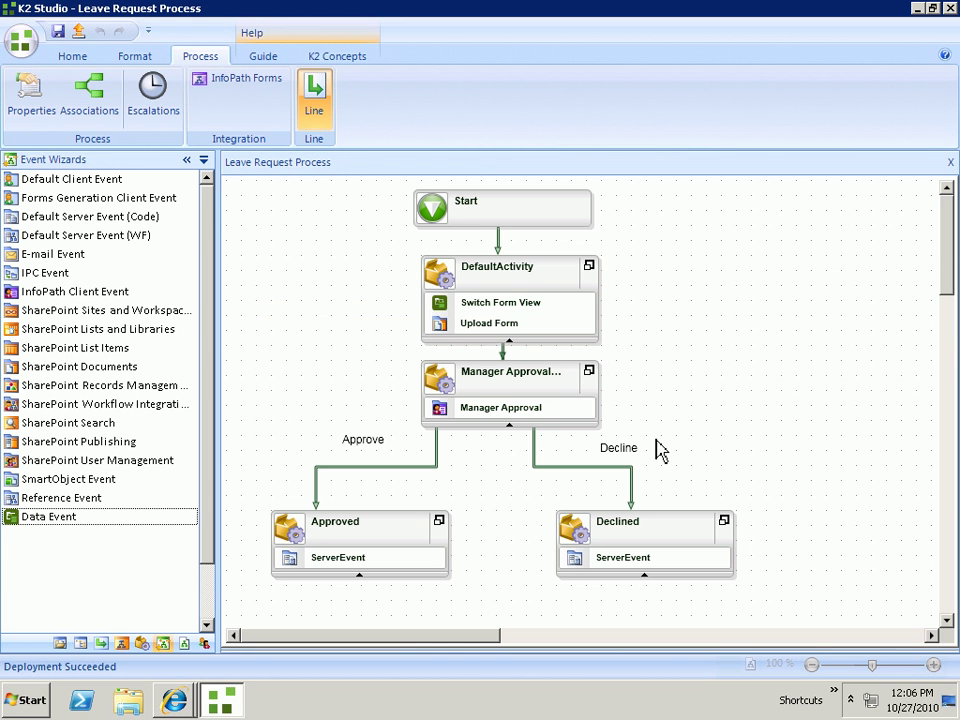
Refresh the Portal - Home page in Internet Explorer and open the Leave Request Form library.
{"action": "mouse_move", "coordinate": [177, 704]}
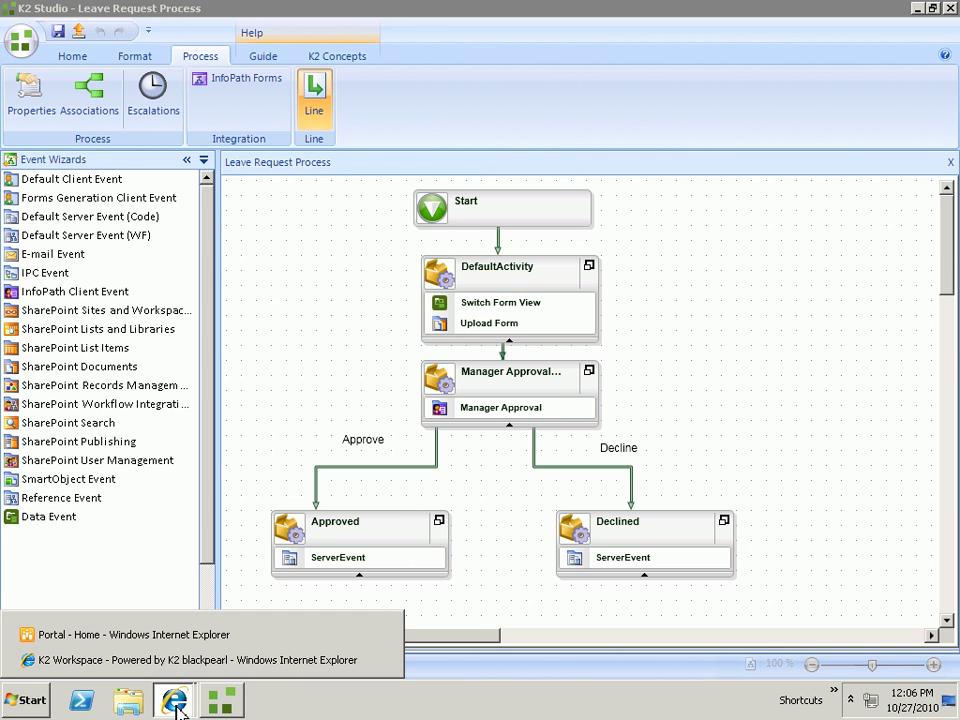
{"action": "left_click", "coordinate": [175, 636]}
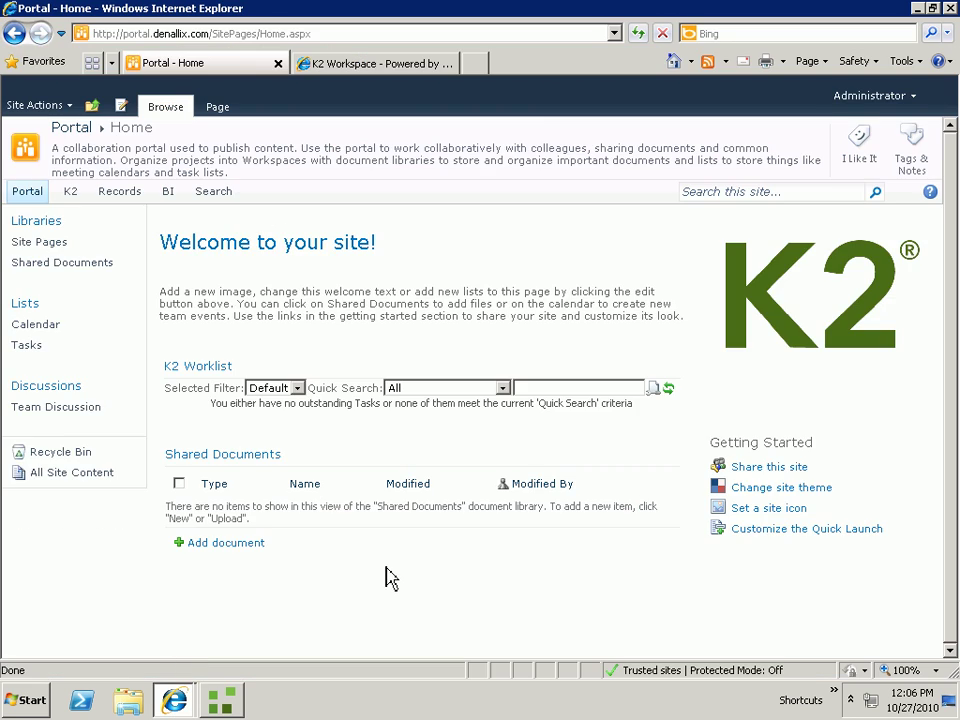
{"action": "left_click", "coordinate": [638, 34]}
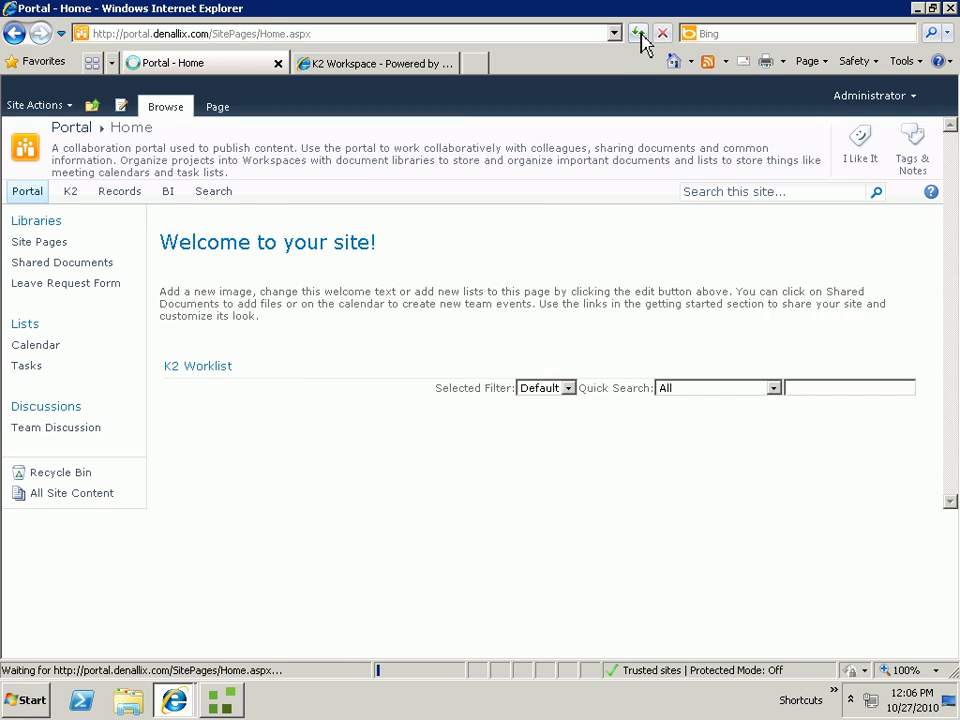
{"action": "left_click", "coordinate": [89, 289]}
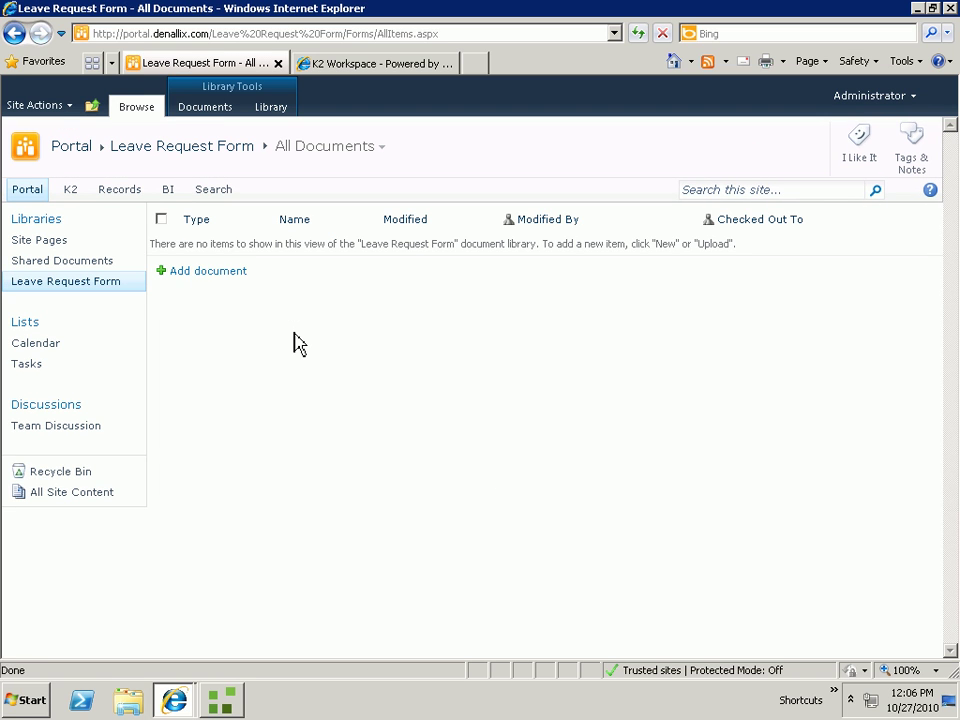
Start a new leave request and enter the full name, Vacation description and PTO leave type.
{"action": "left_click", "coordinate": [214, 272]}
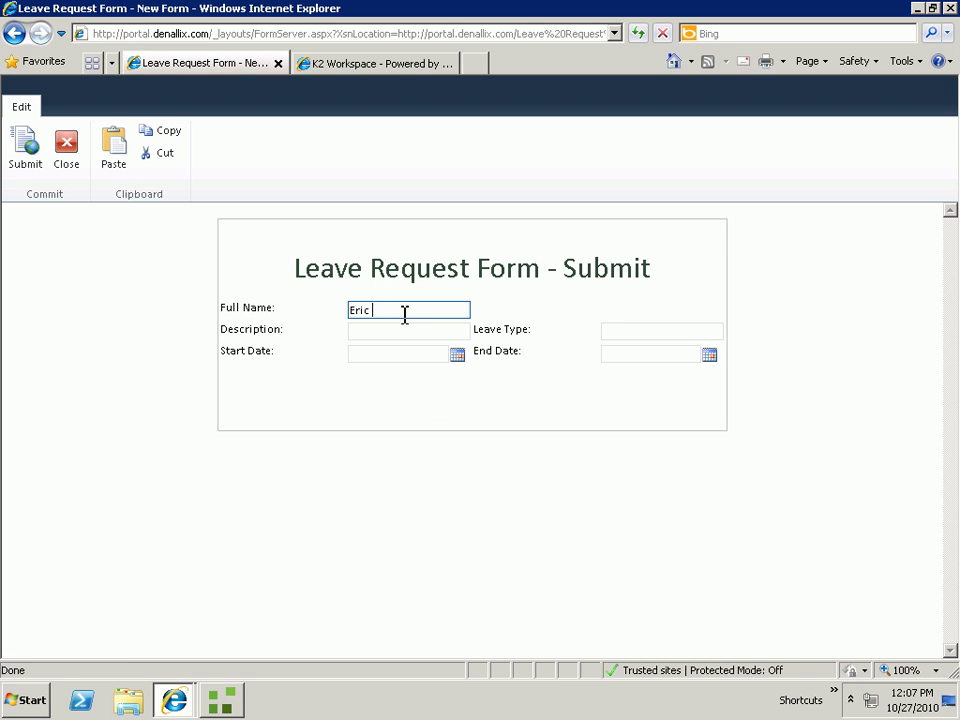
{"action": "key", "text": "Tab"}
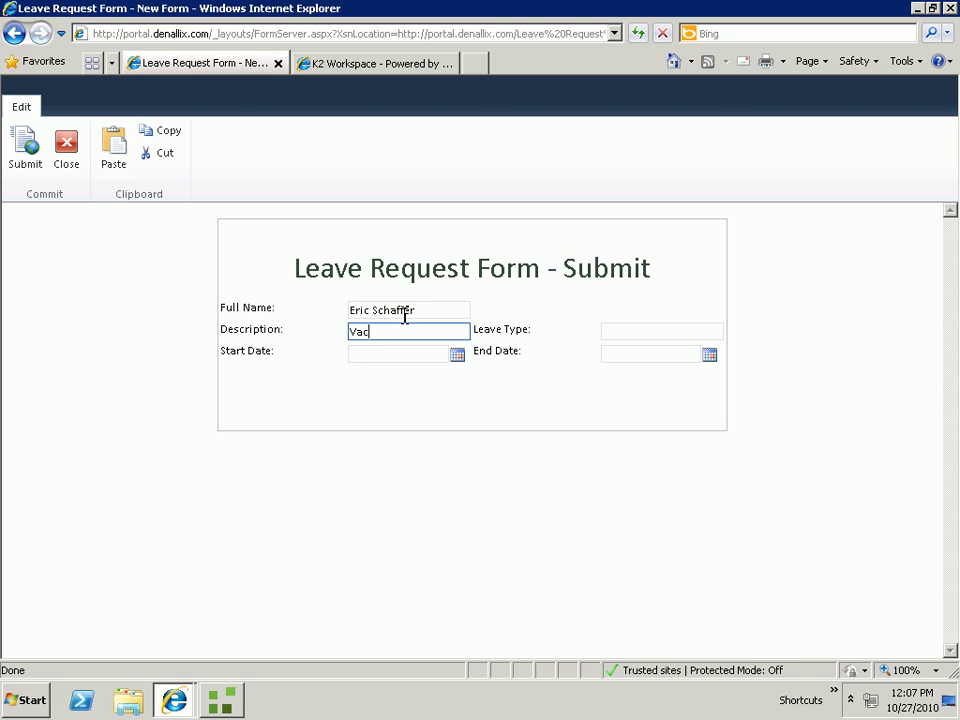
{"action": "key", "text": "Tab"}
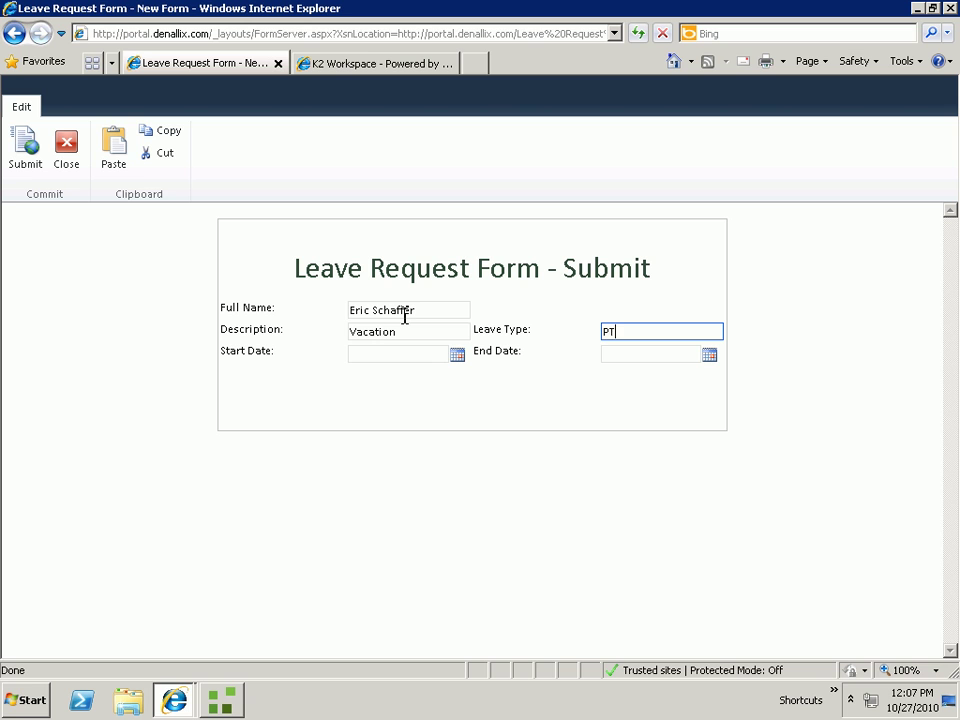
Set the leave dates from 10/28/2010 to 11/5/2010 and submit the request.
{"action": "left_click", "coordinate": [458, 355]}
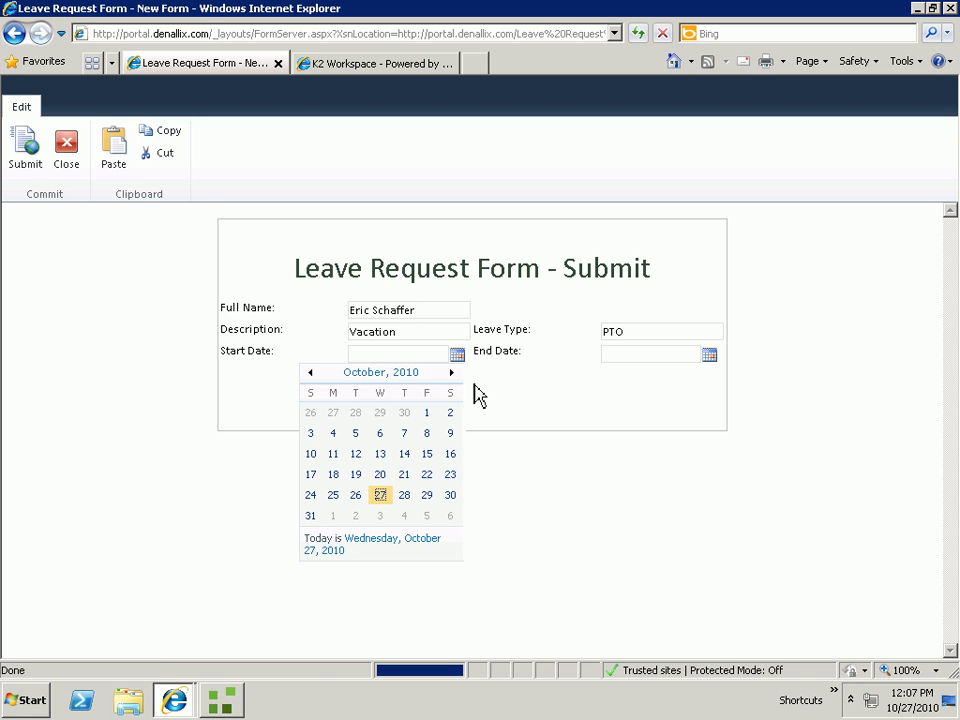
{"action": "left_click", "coordinate": [404, 495]}
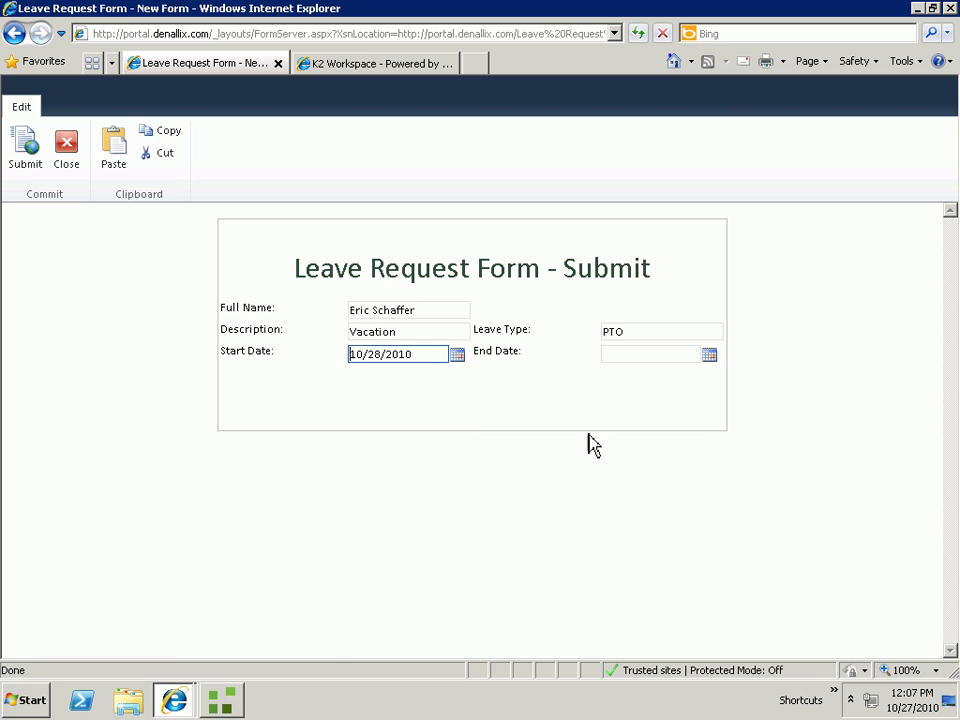
{"action": "left_click", "coordinate": [709, 355]}
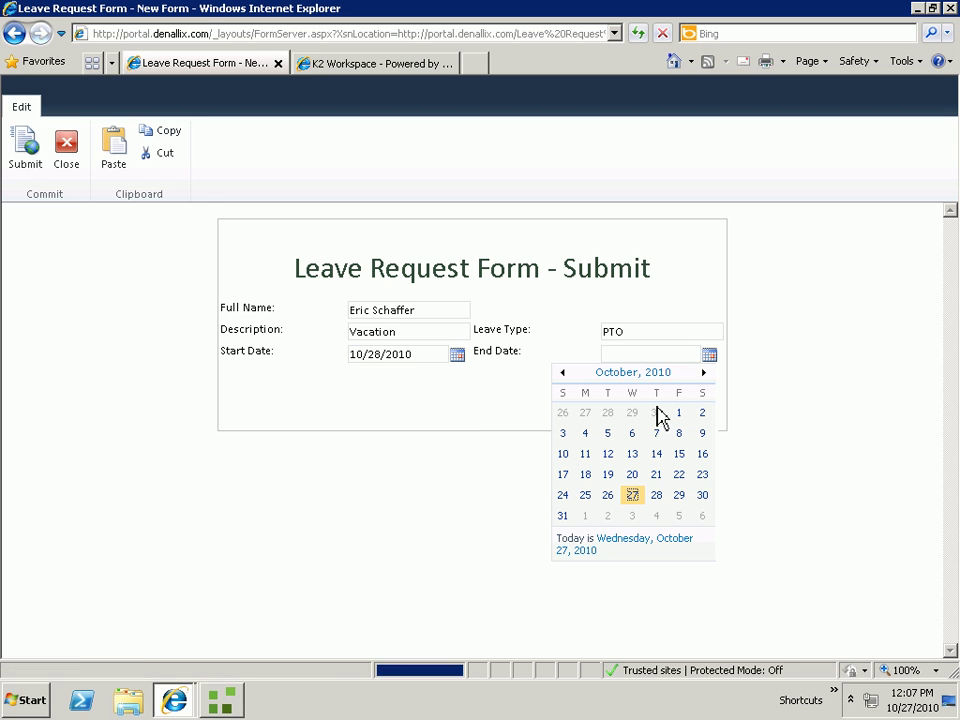
{"action": "left_click", "coordinate": [679, 516]}
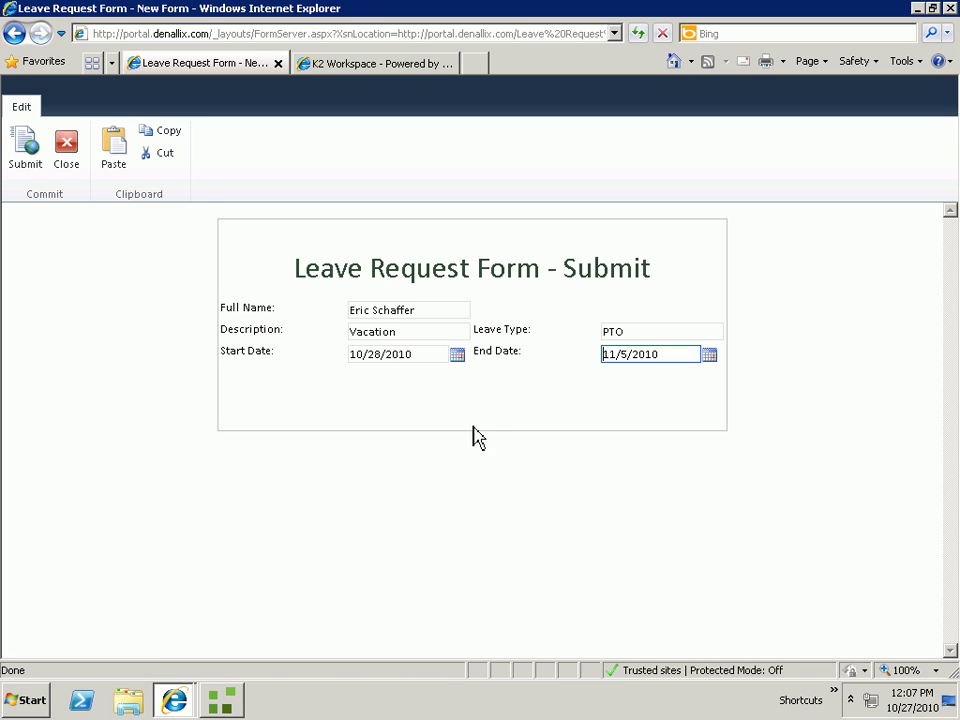
{"action": "left_click", "coordinate": [27, 165]}
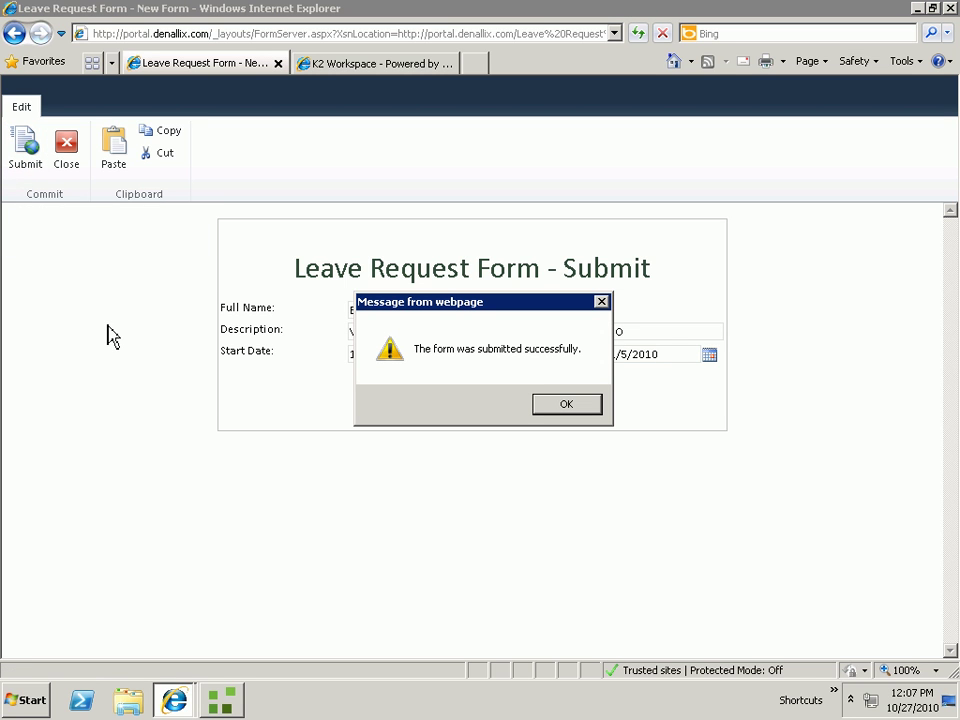
{"action": "left_click", "coordinate": [589, 410]}
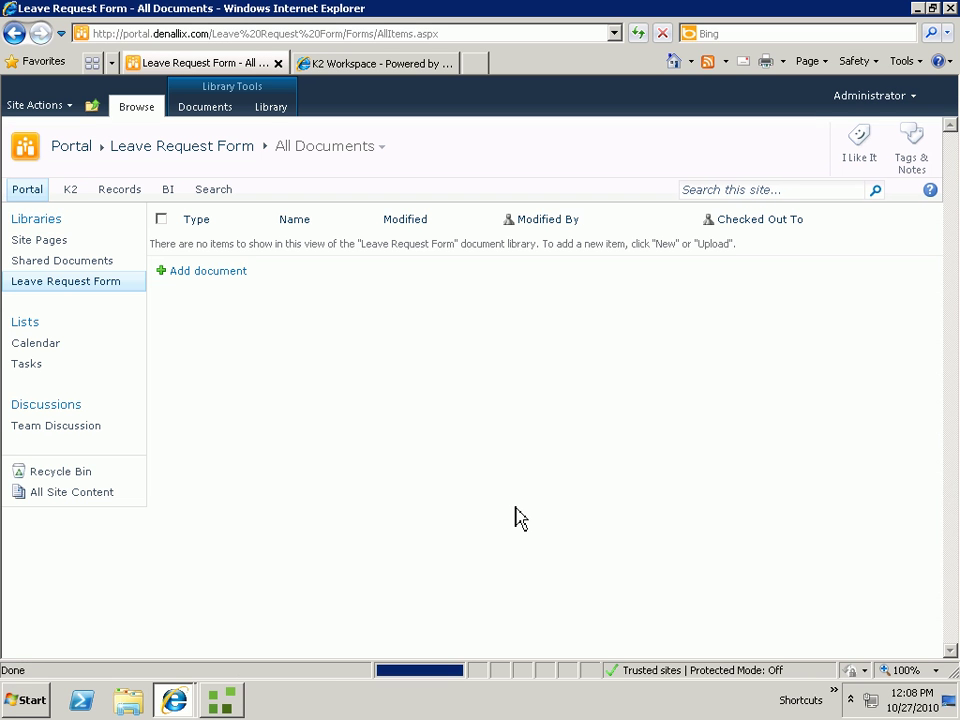
Open the Vacation leave request's manager approval task, set Manager Action to Approve, and submit.
{"action": "left_click", "coordinate": [33, 196]}
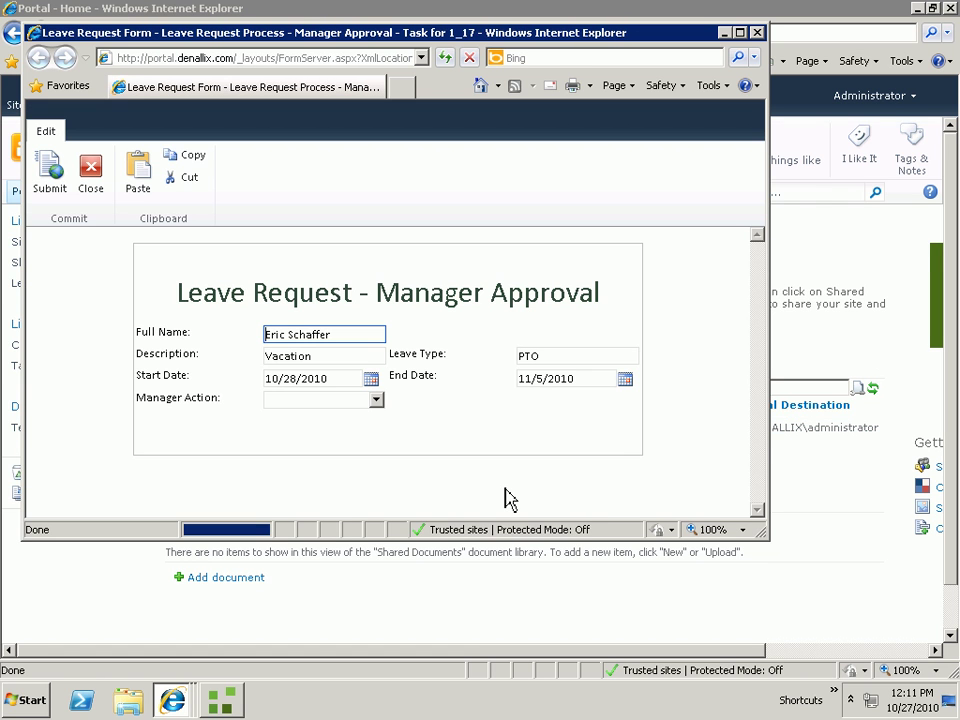
{"action": "left_click", "coordinate": [376, 399]}
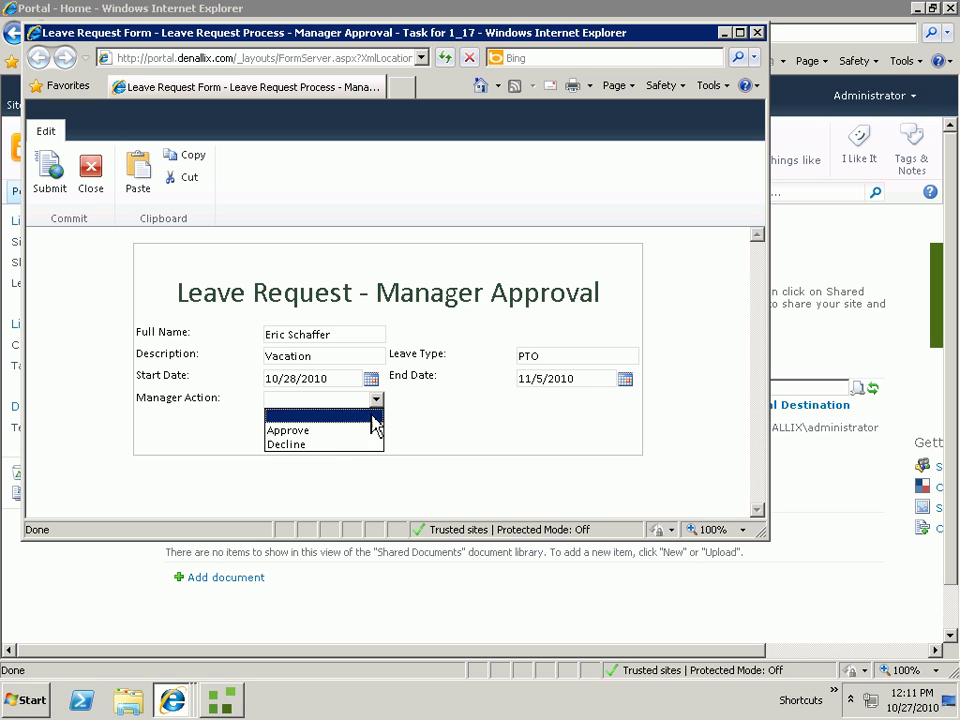
{"action": "left_click", "coordinate": [321, 434]}
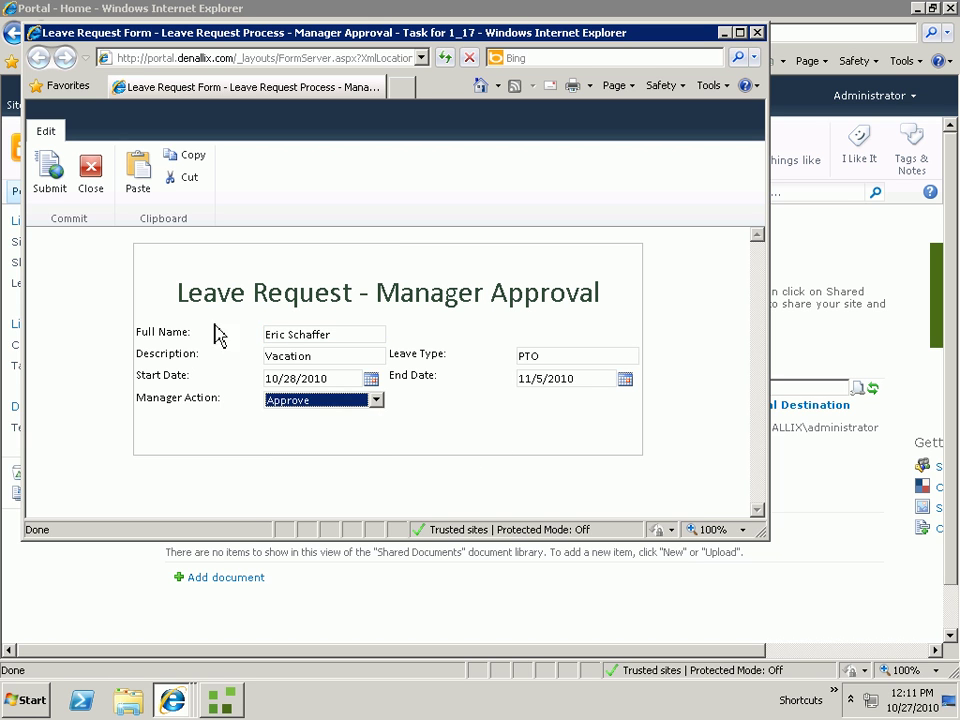
{"action": "left_click", "coordinate": [57, 188]}
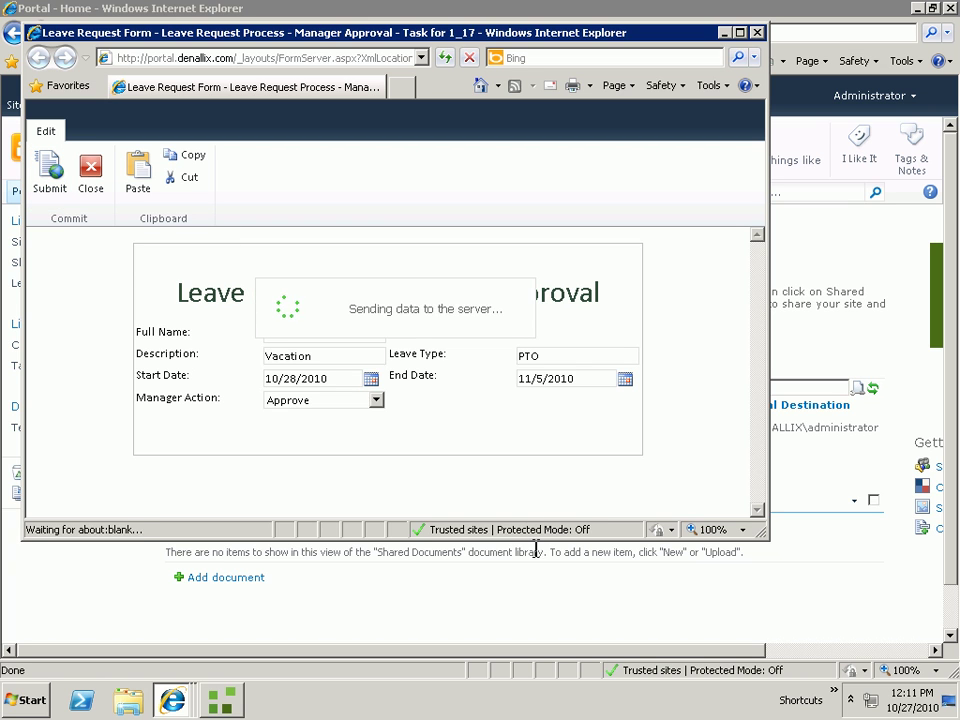
{"action": "left_click", "coordinate": [560, 408]}
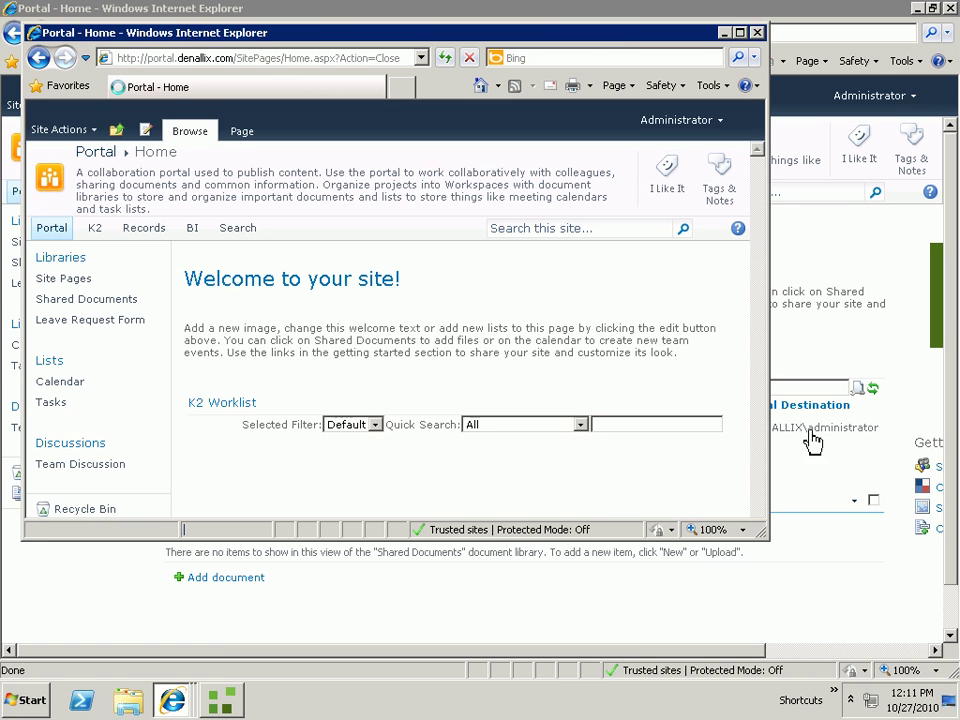
{"action": "left_click", "coordinate": [758, 33]}
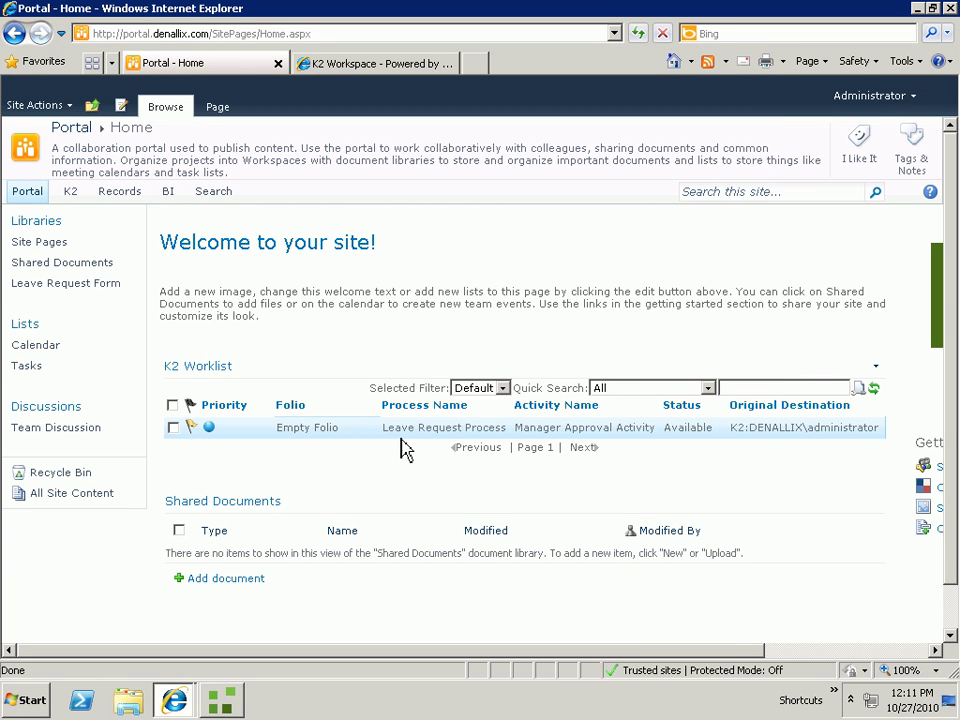
{"action": "mouse_move", "coordinate": [266, 437]}
{"action": "left_click", "coordinate": [359, 428]}
{"action": "left_click", "coordinate": [308, 552]}
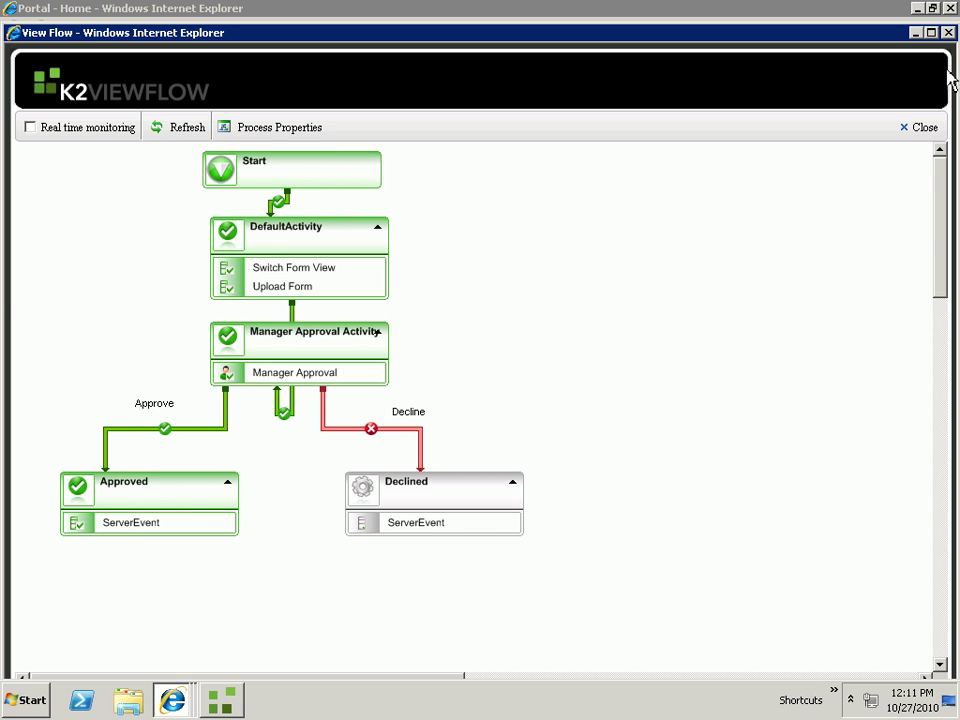
{"action": "left_click", "coordinate": [949, 33]}
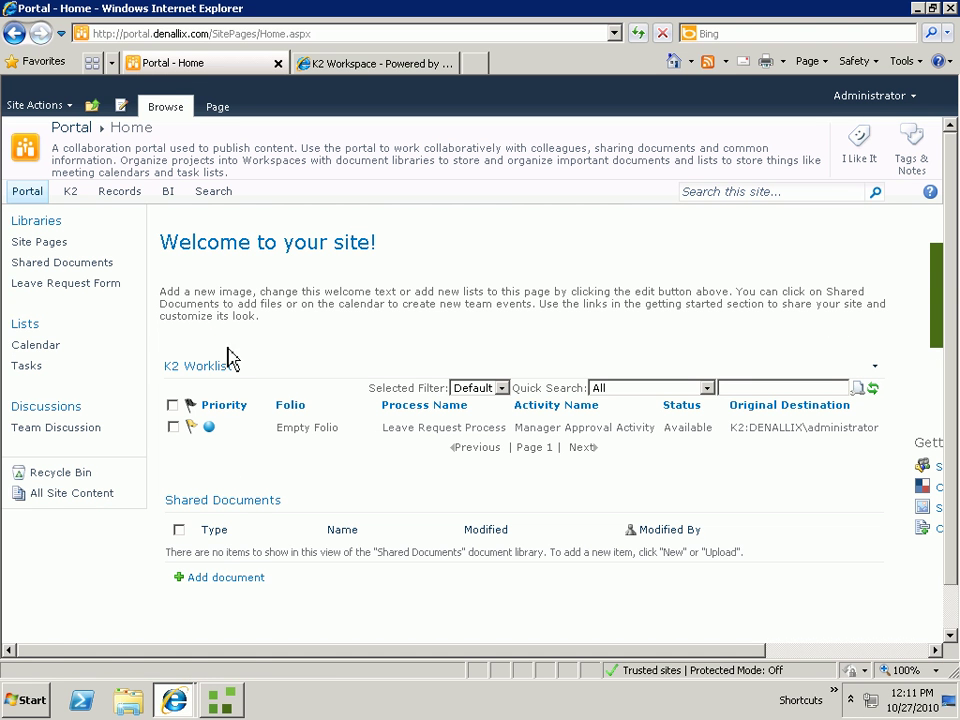
Open the LeaveRequest1 document from the Leave Request Form library to view its Vacation and PTO details.
{"action": "left_click", "coordinate": [68, 286]}
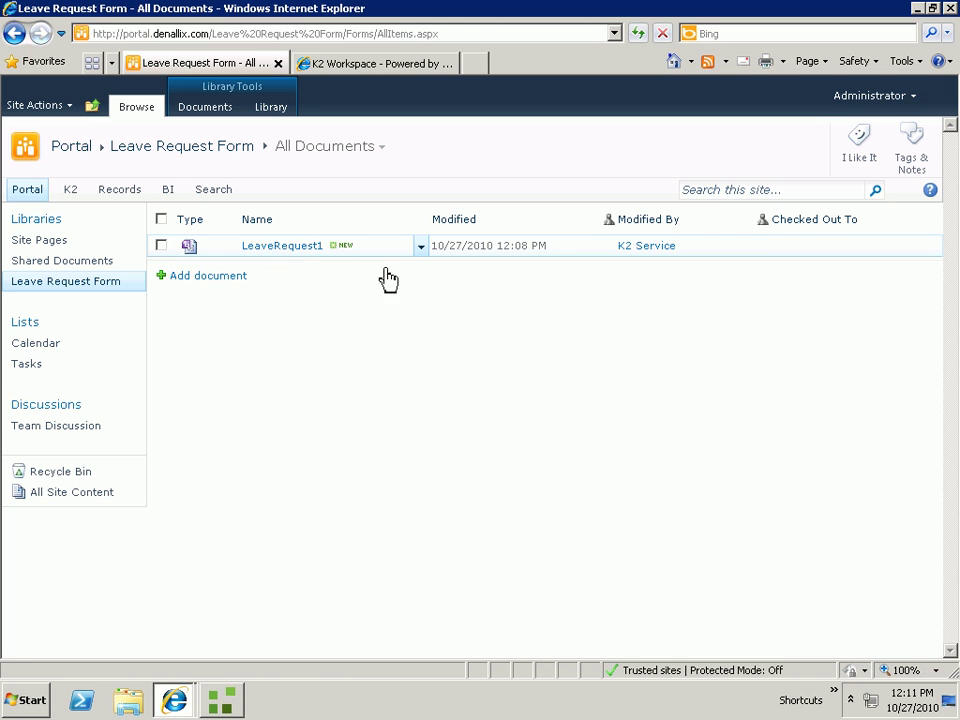
{"action": "left_click", "coordinate": [286, 250]}
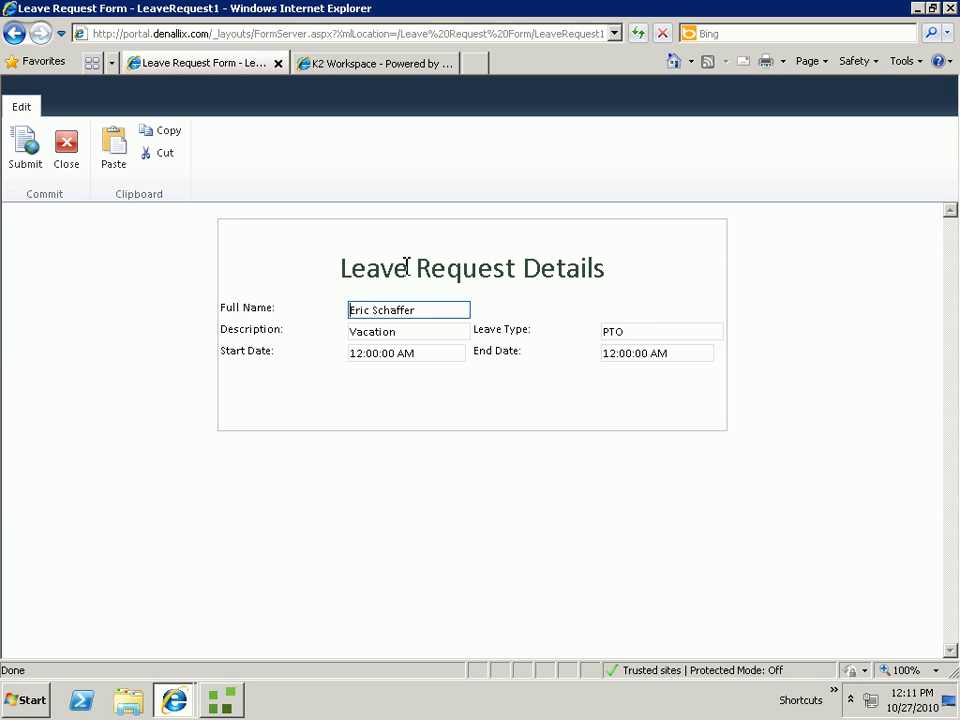